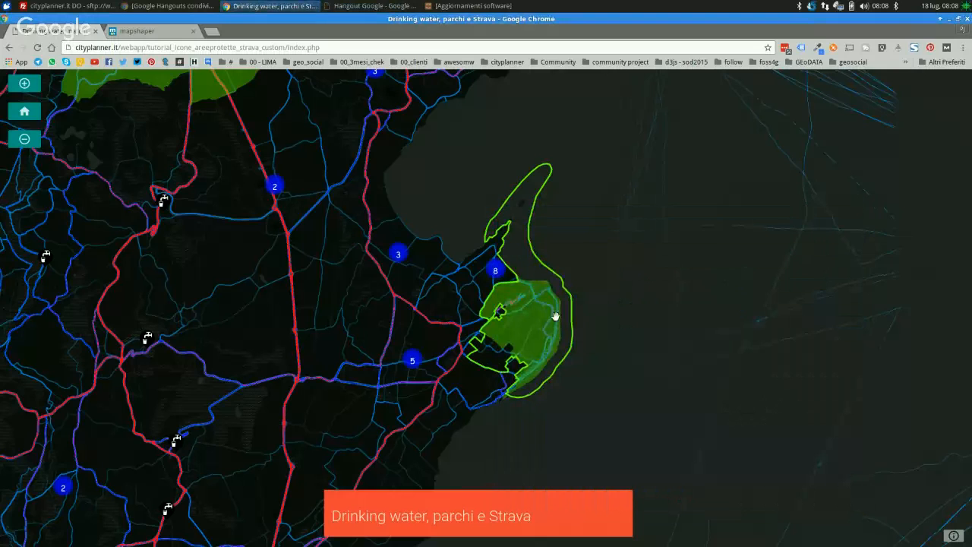
- Record the map page's network requests during a reload and view the response of exp_pgareeverdishp.geojson
left_click_drag(436, 250, 392, 245)
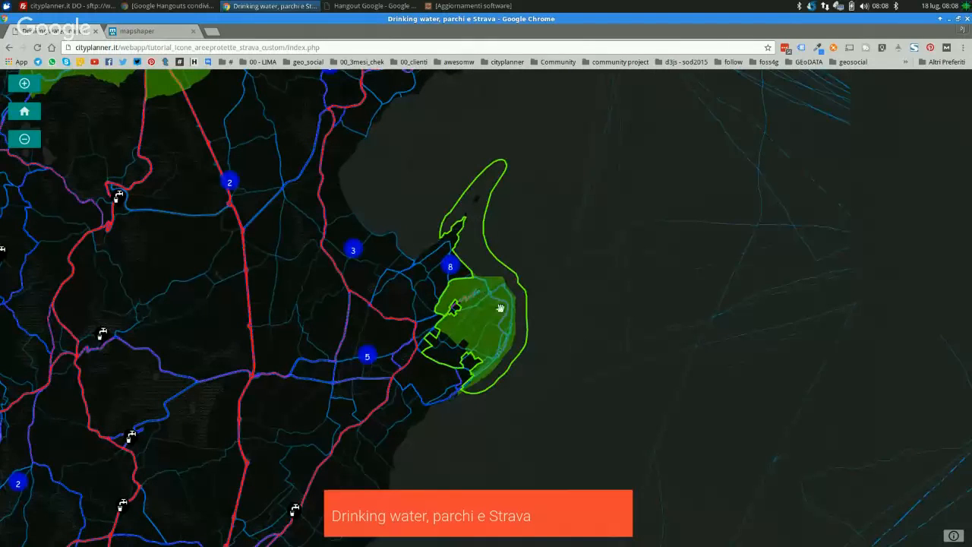
right_click(490, 221)
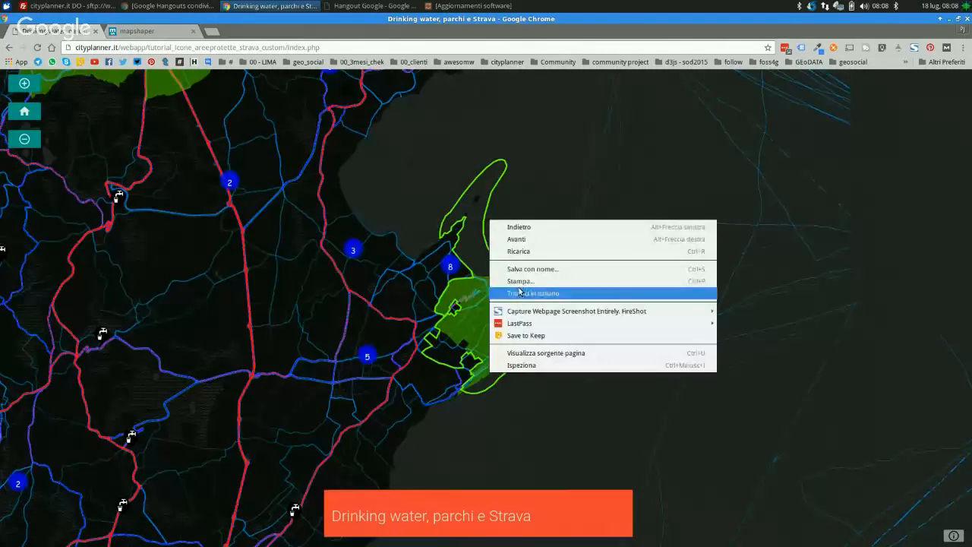
left_click(563, 366)
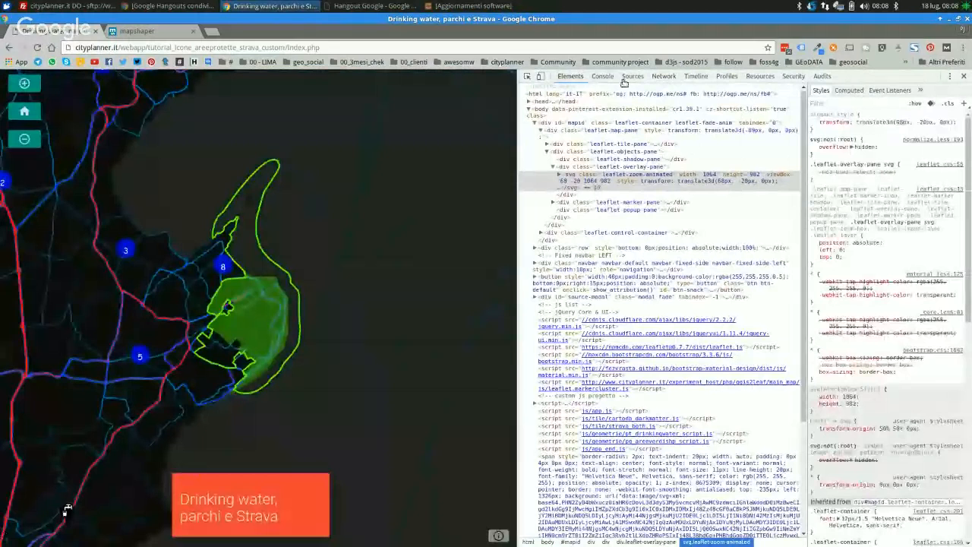
left_click(663, 77)
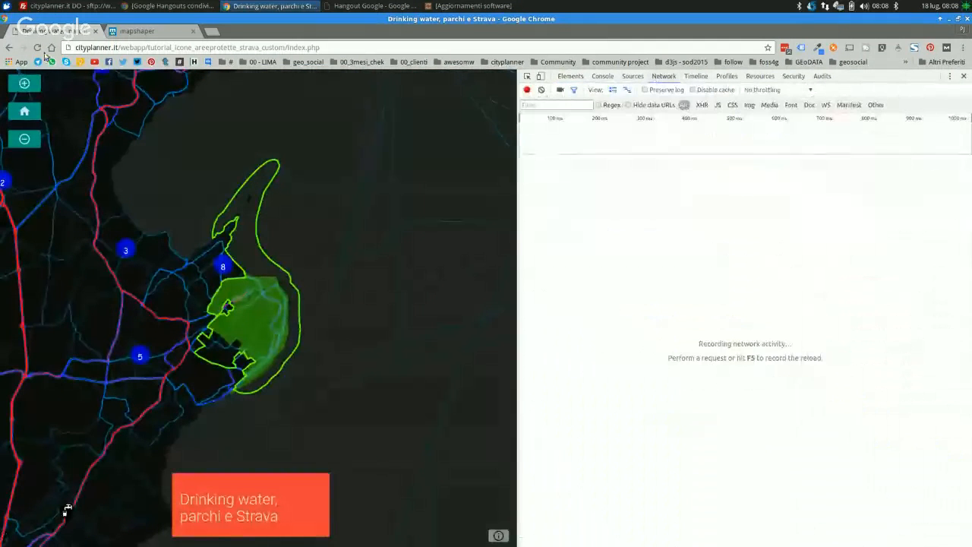
key("F5")
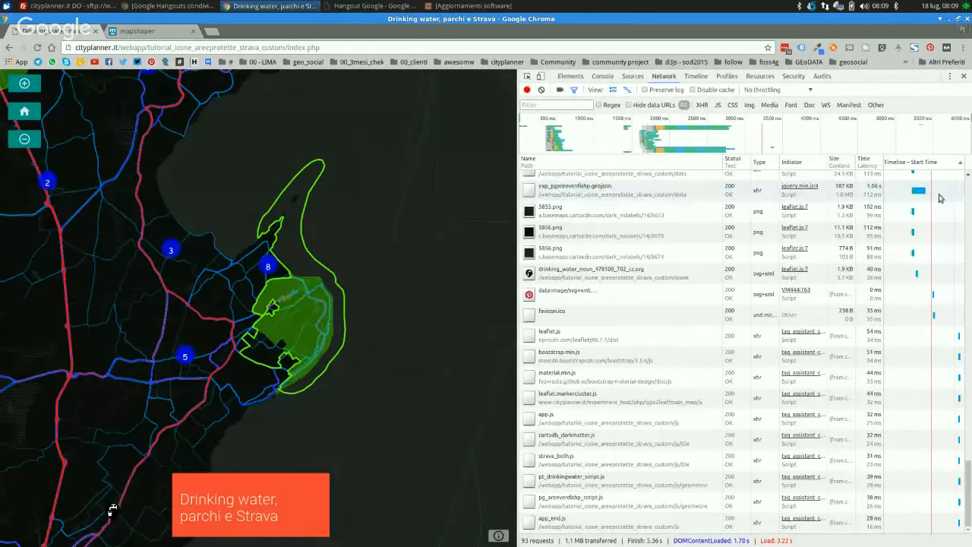
left_click(592, 189)
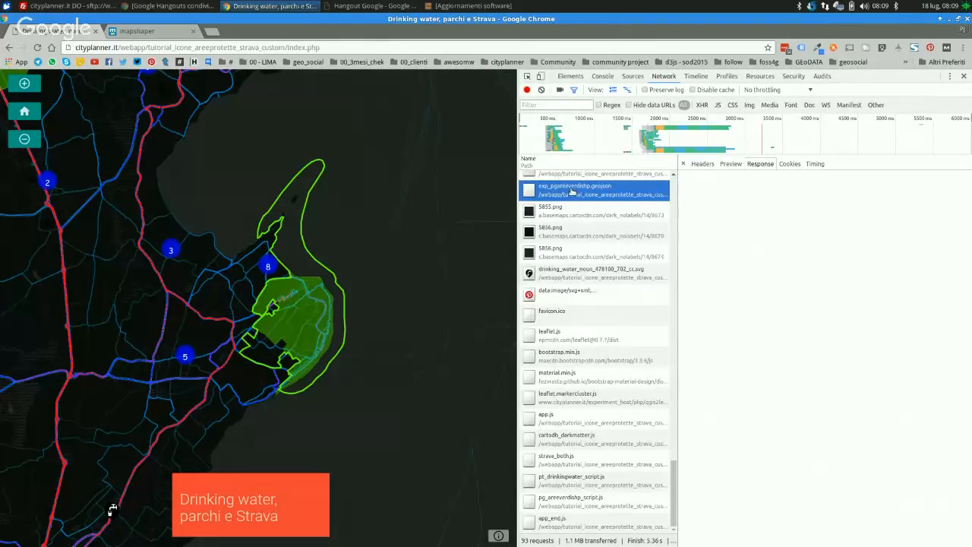
left_click(586, 191)
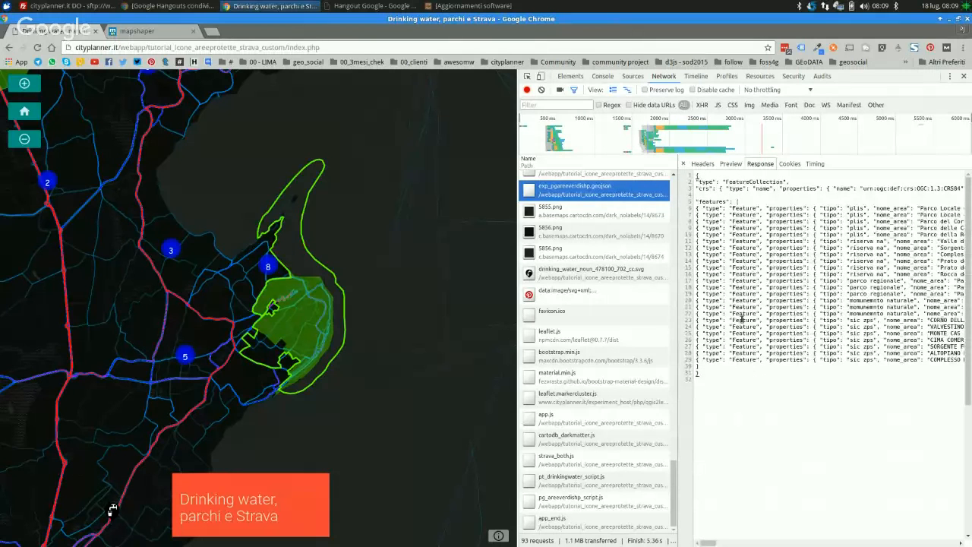
- Search the map page's source code for "shp", view the linked pg_areeverdishp_script.js, and close it
right_click(275, 146)
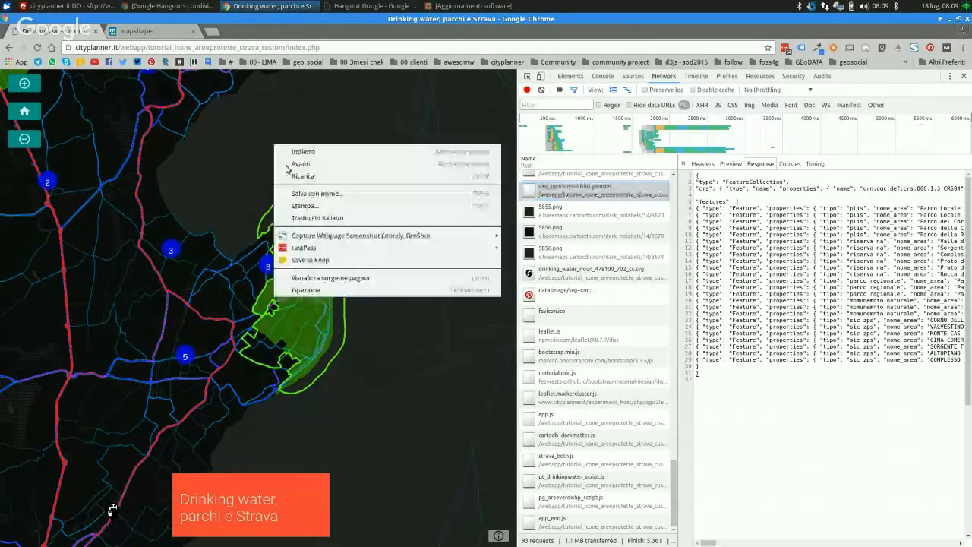
left_click(360, 282)
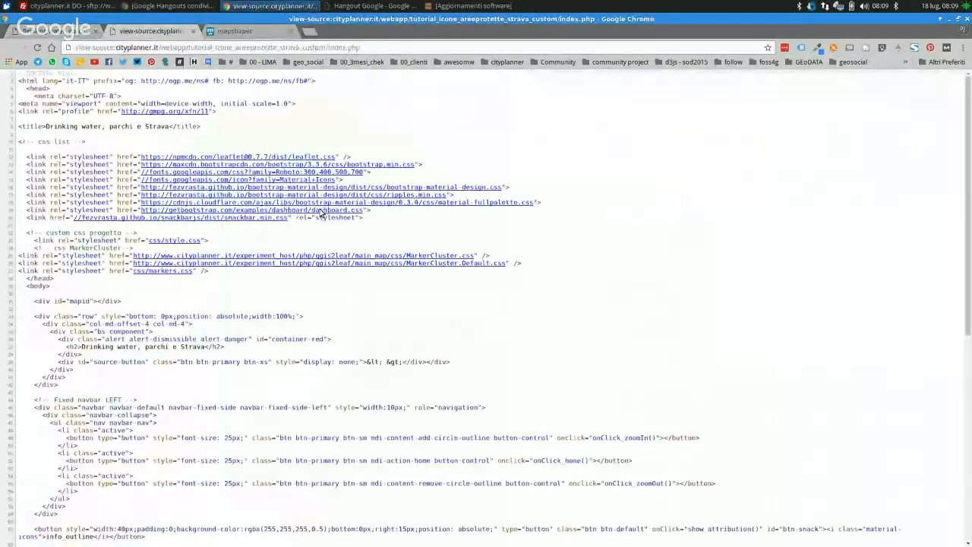
key("ctrl+f")
type("sh")
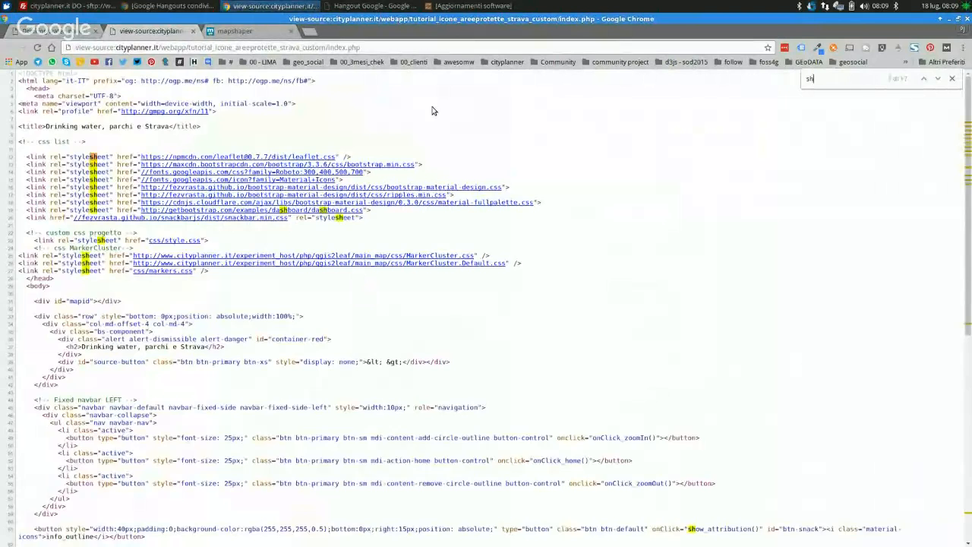
type("p")
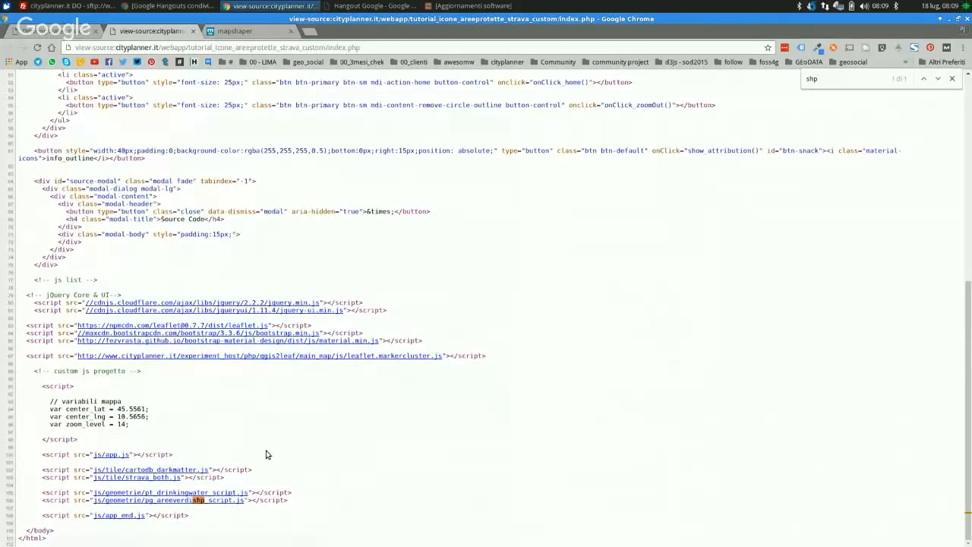
scroll(265, 454, "up", 3)
scroll(289, 487, "down", 3)
middle_click(230, 503)
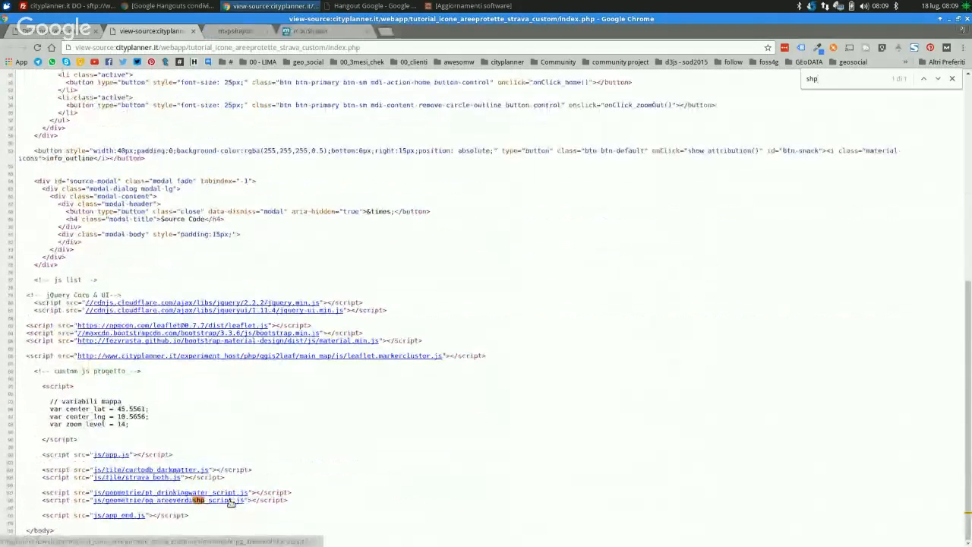
left_click(240, 30)
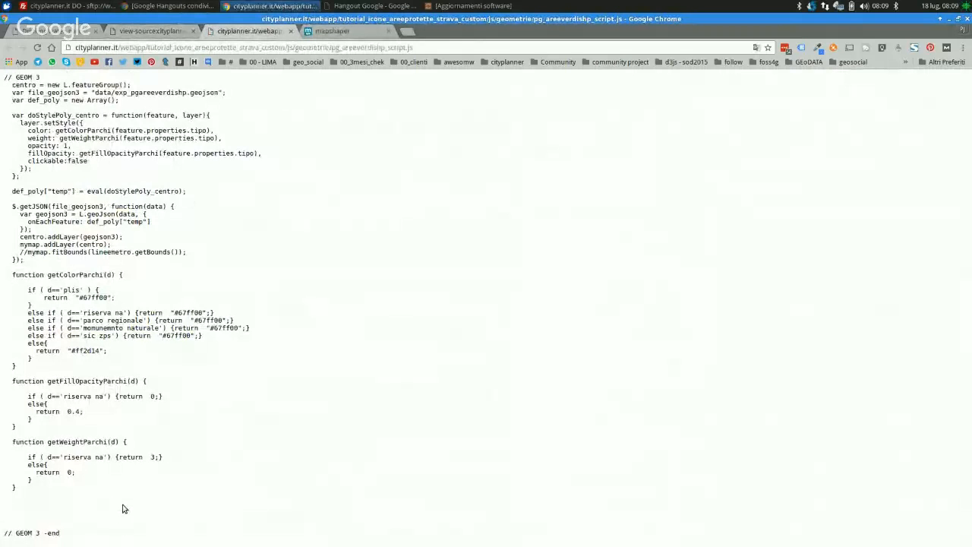
left_click(292, 31)
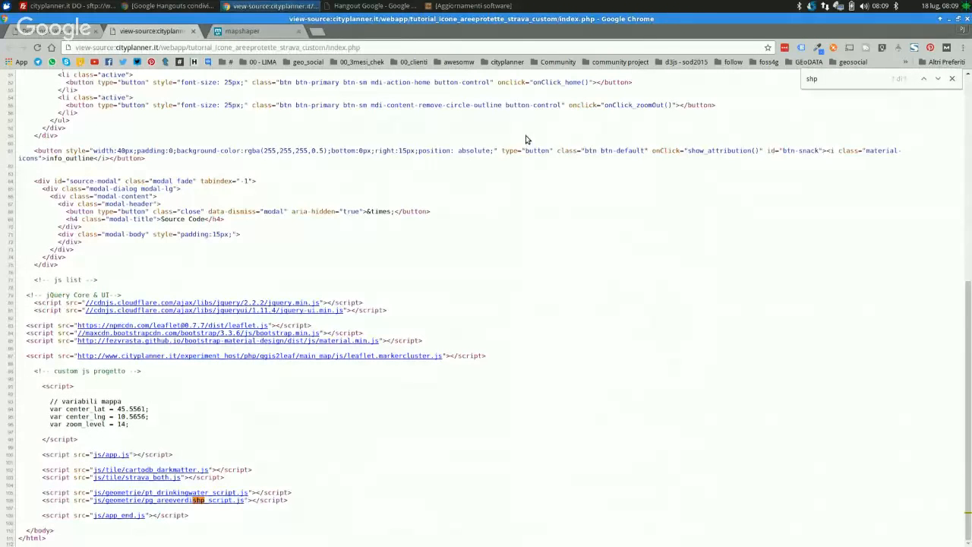
left_click(846, 76)
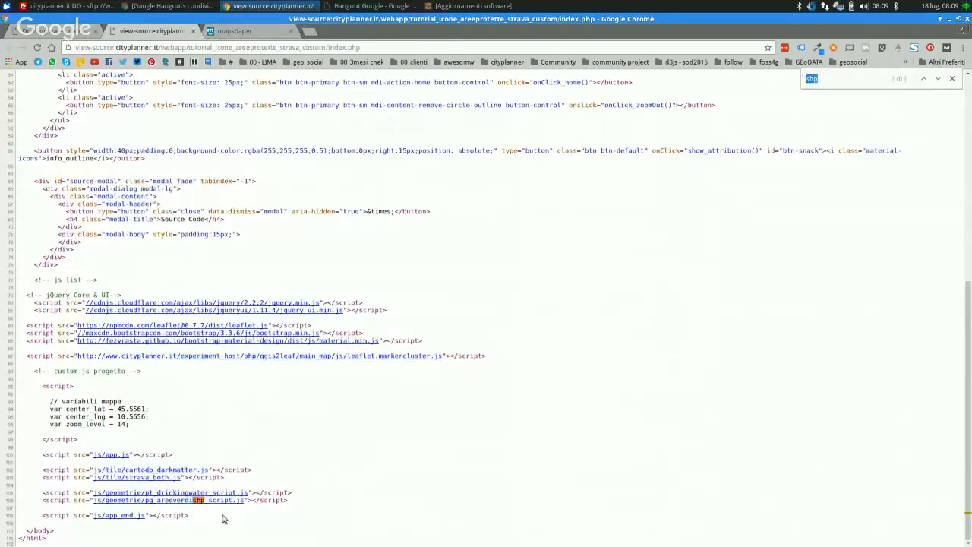
left_click(126, 516)
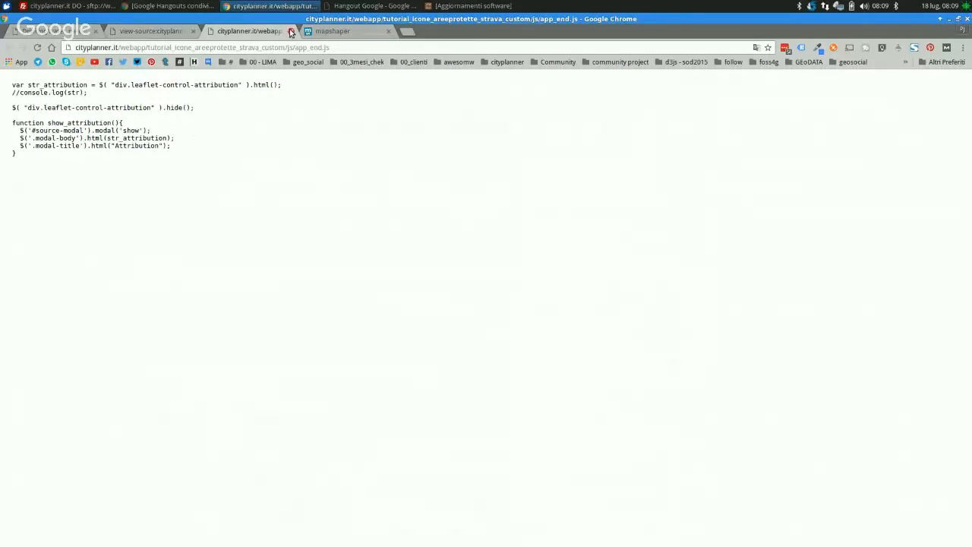
left_click(290, 31)
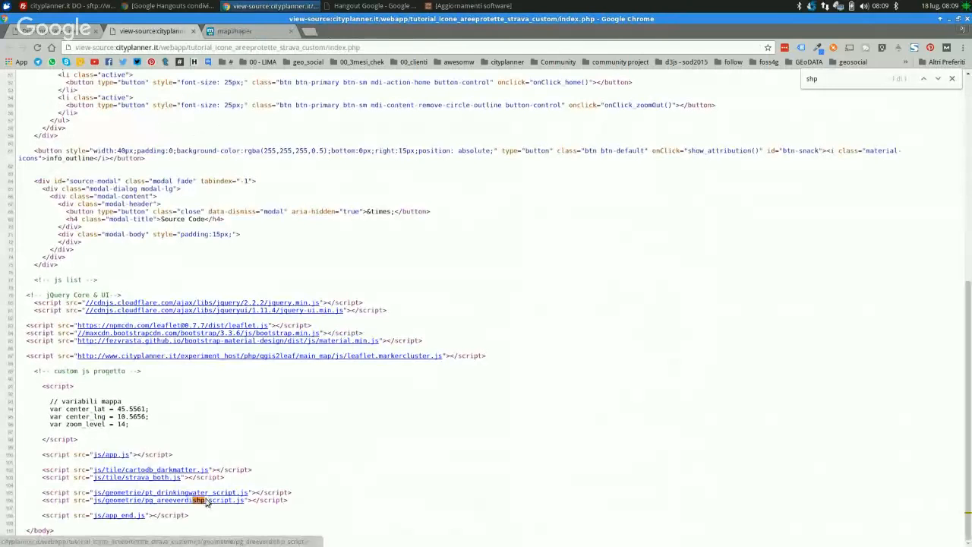
- Open pg_areeverdishp_script.js from the page source and copy the path data/exp_pgareeverdishp.geojson
left_click(205, 501)
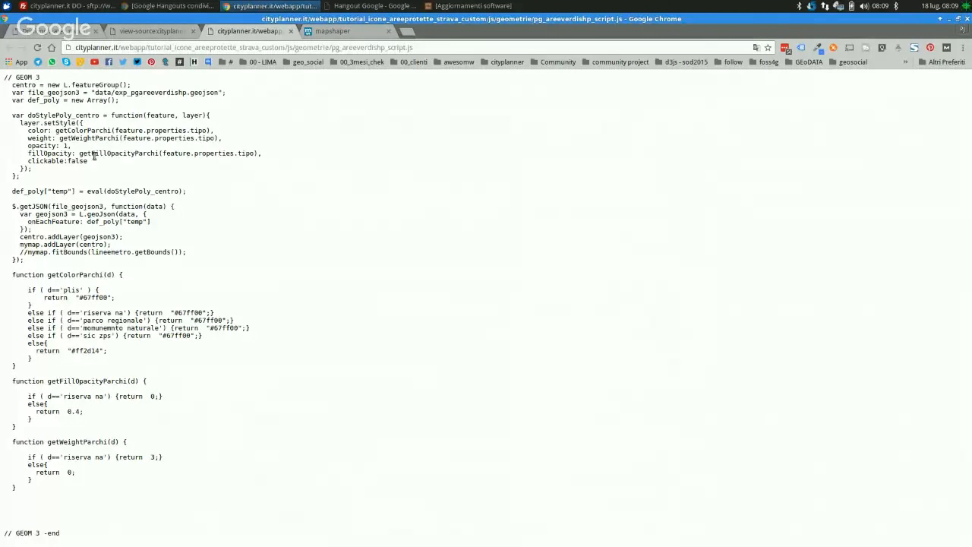
left_click_drag(95, 93, 218, 93)
key("ctrl+c")
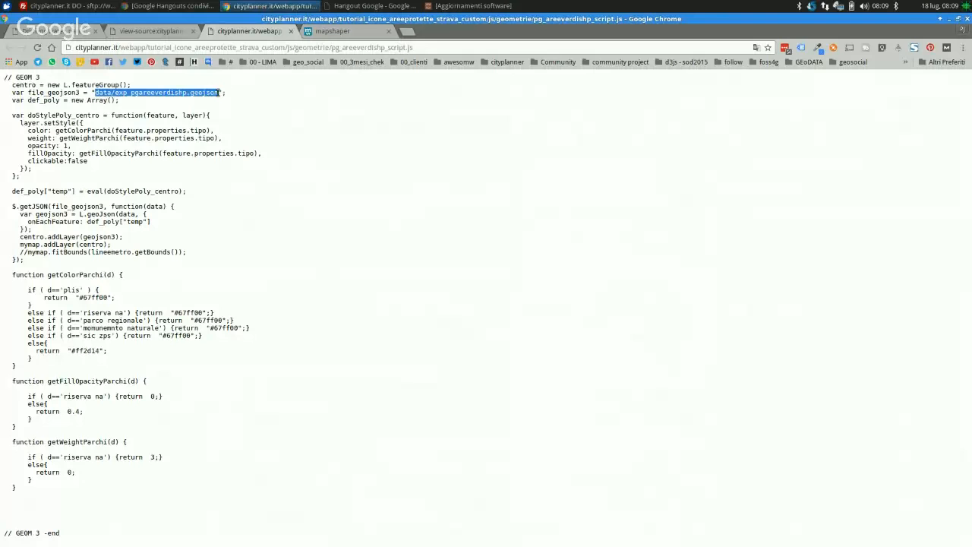
- Load the map page's address with index.php replaced by data/exp_pgareeverdishp.geojson and select the whole GeoJSON text
left_click(60, 34)
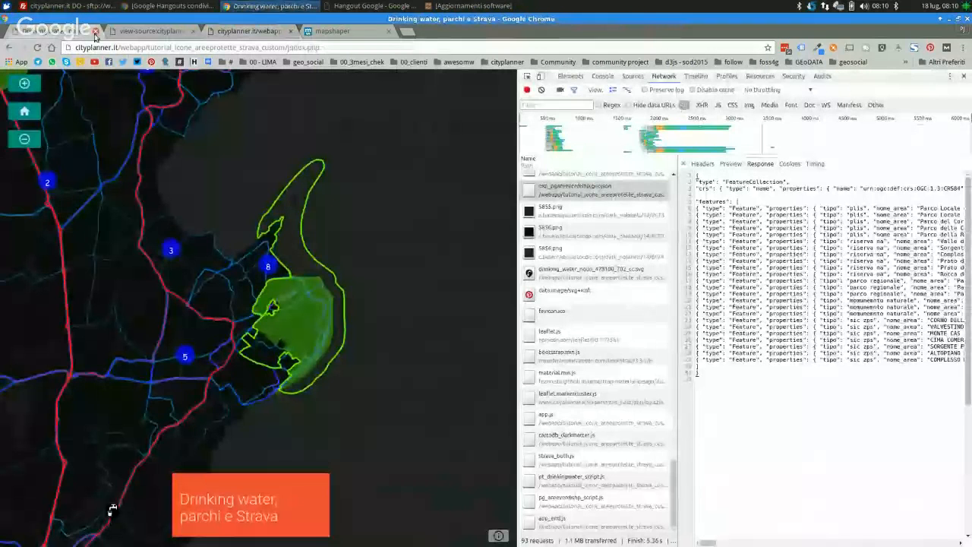
left_click_drag(327, 48, 284, 47)
key("ctrl+v")
left_click(352, 76)
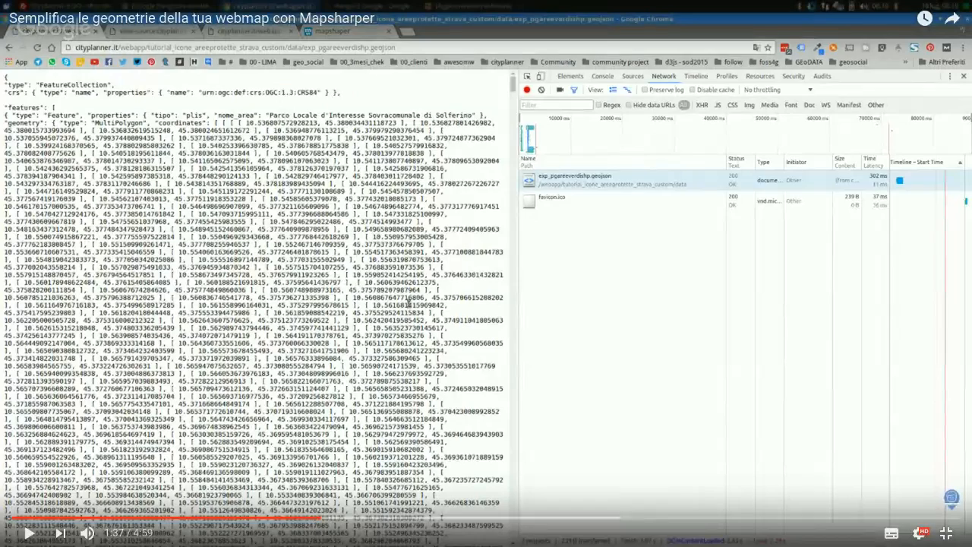
key("ctrl+a")
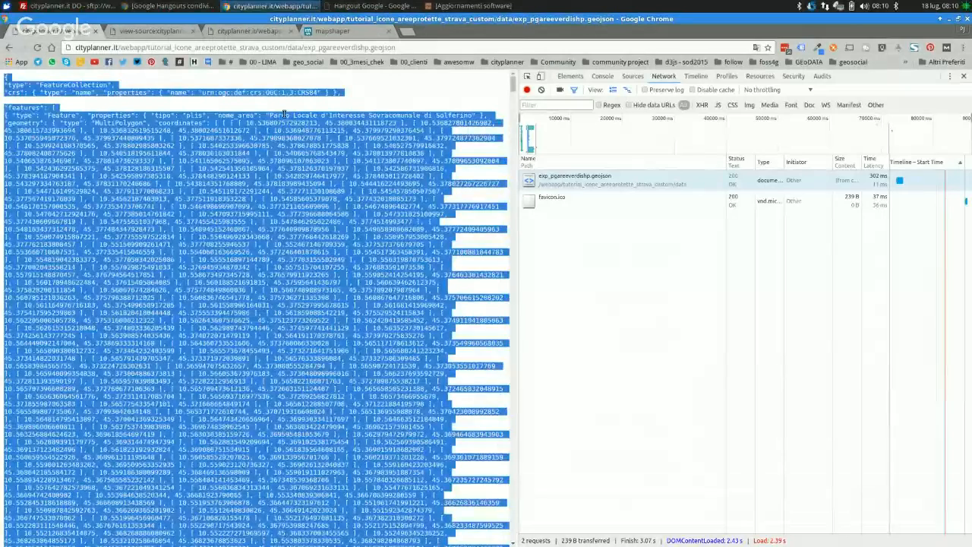
- Switch to FileZilla and open the remote data folder inside tutorial_icone_areeprotette_strava_custom
left_click(70, 6)
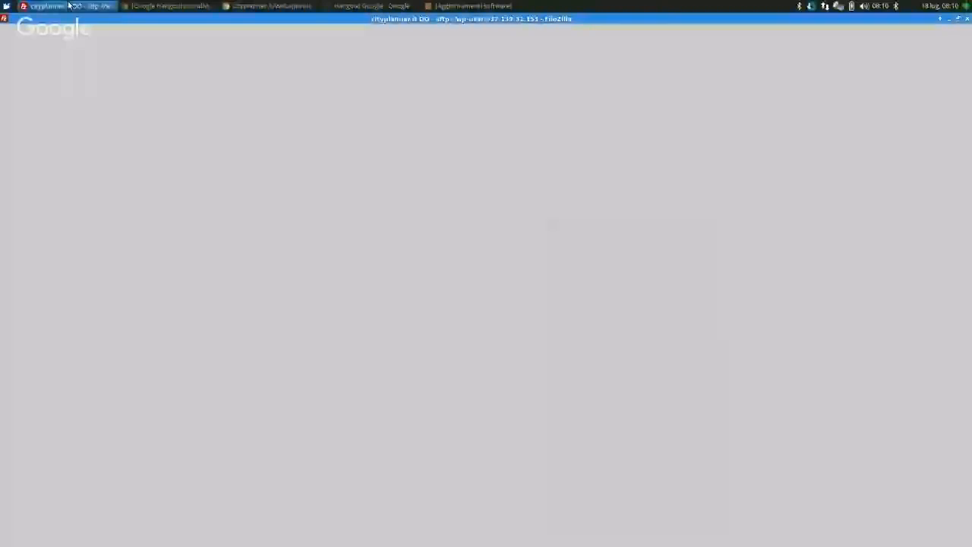
scroll(535, 320, "down", 2)
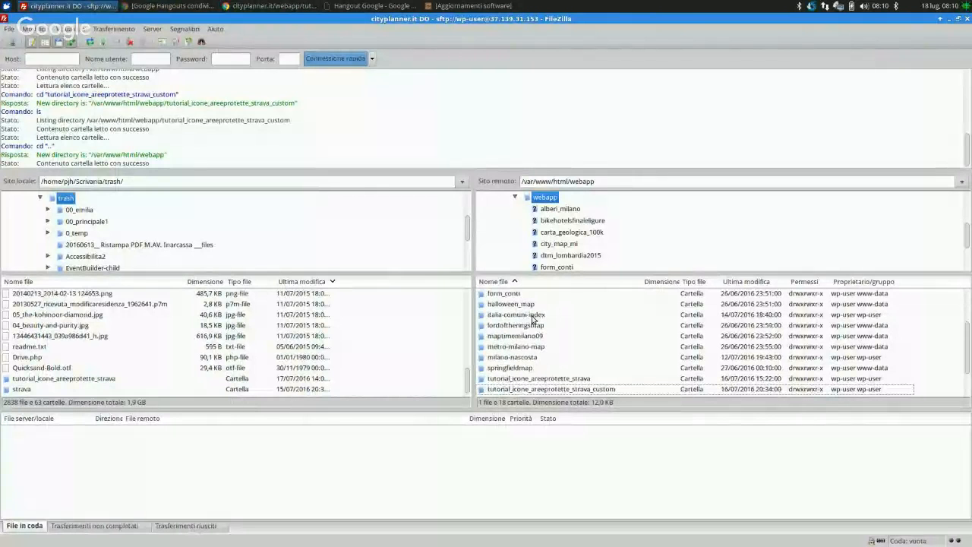
double_click(547, 389)
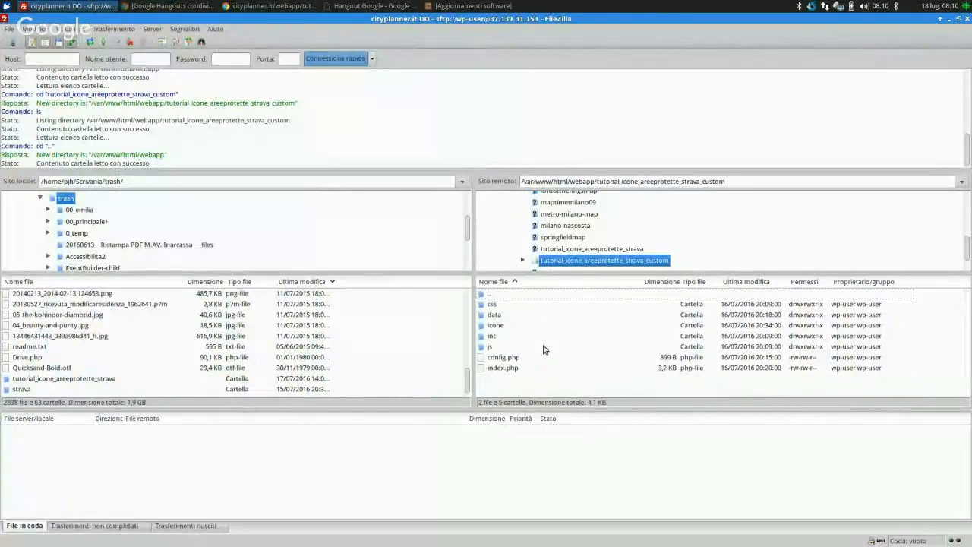
left_click(496, 315)
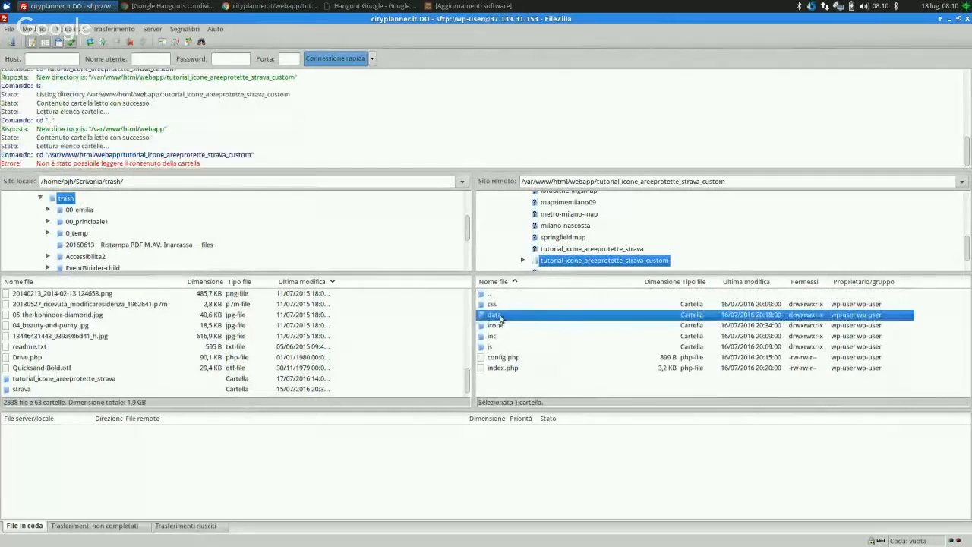
double_click(495, 314)
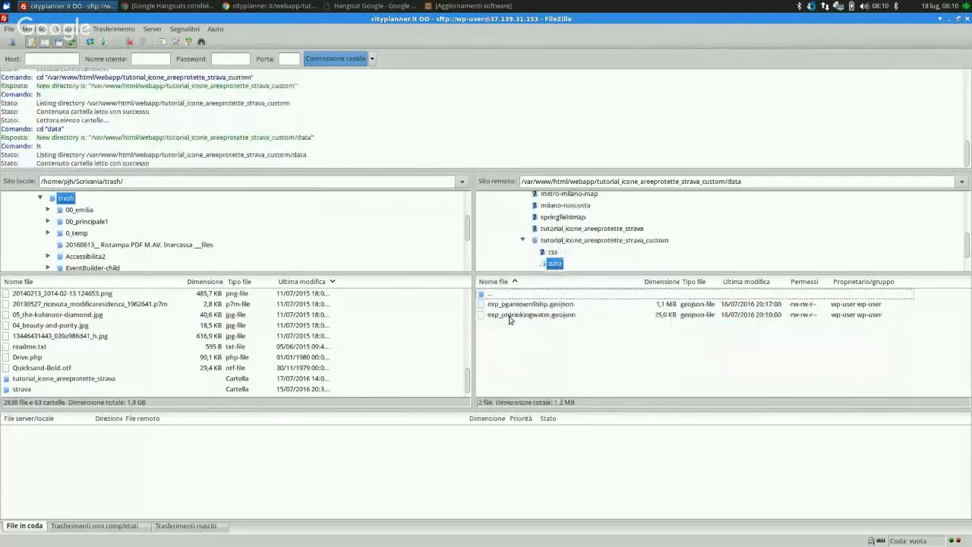
- Download exp_pgareeverdishp.geojson from the remote data folder to the local trash folder
right_click(531, 304)
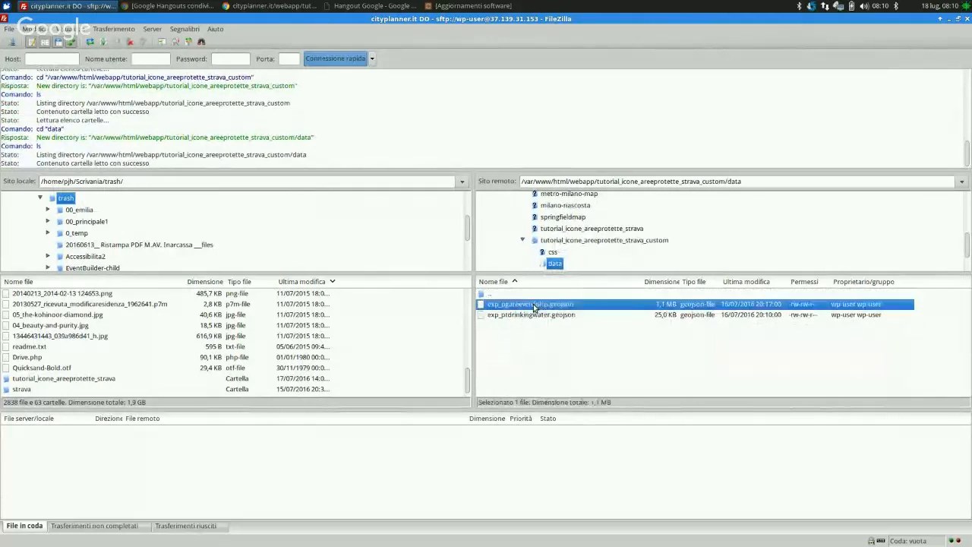
left_click(587, 313)
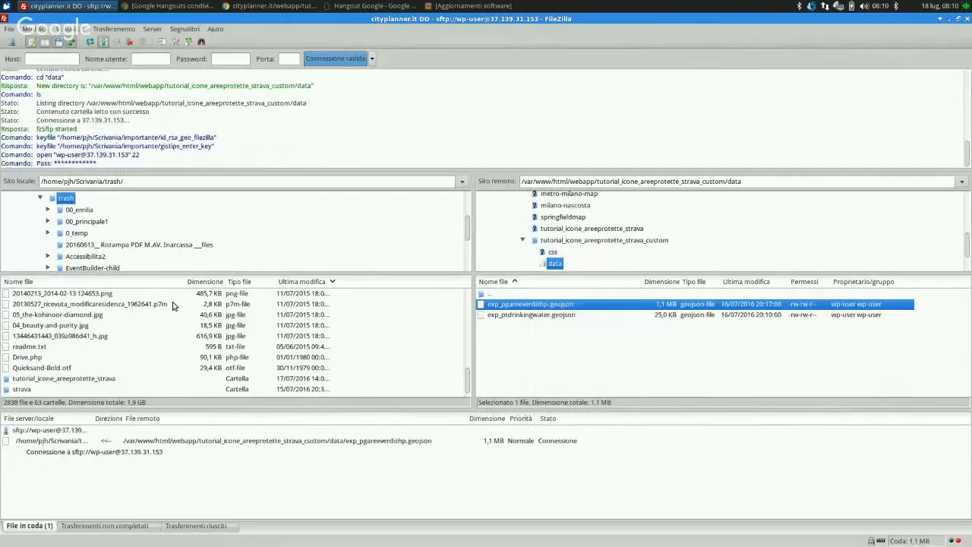
scroll(114, 328, "up", 10)
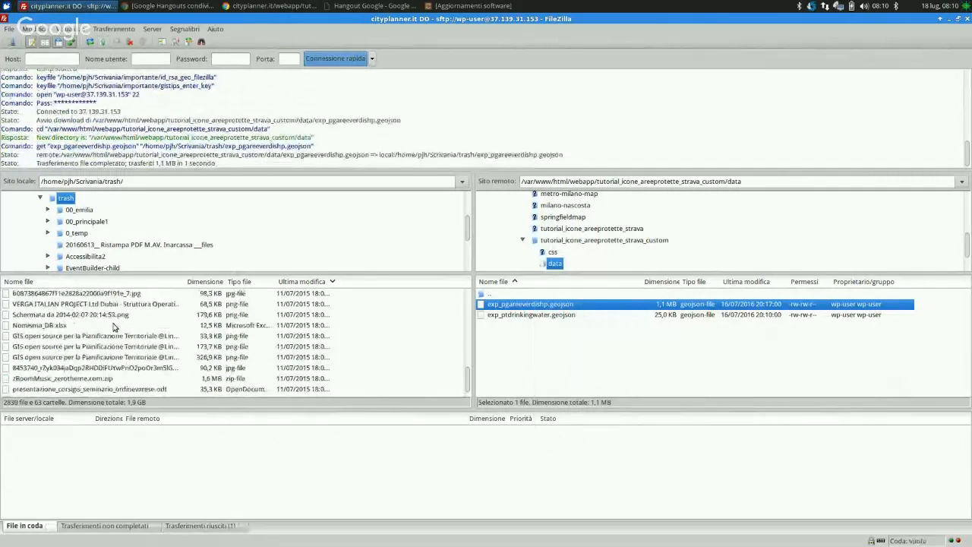
- Switch to mapshaper in Chrome and import exp_pgareeverdishp.geojson from the trash folder
left_click(249, 4)
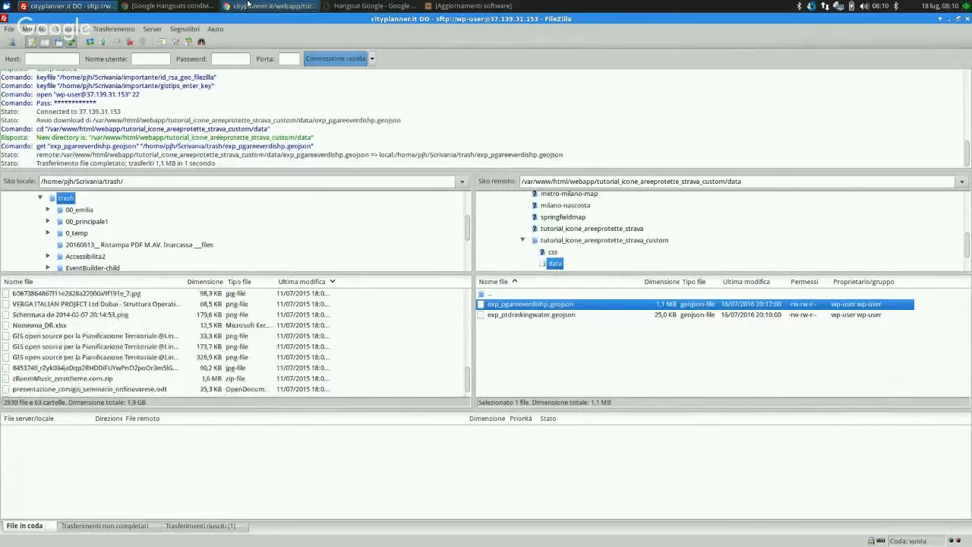
left_click(332, 31)
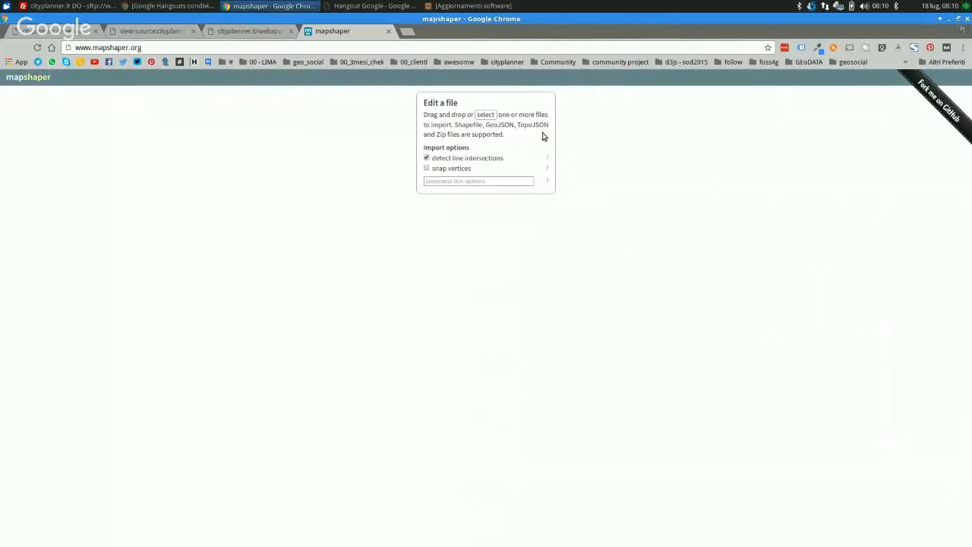
left_click(485, 115)
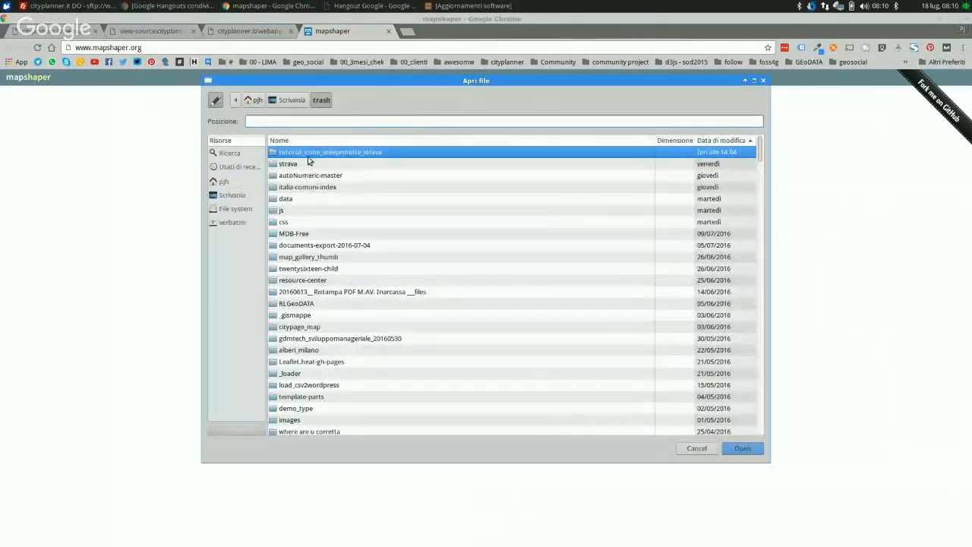
scroll(309, 289, "down", 5)
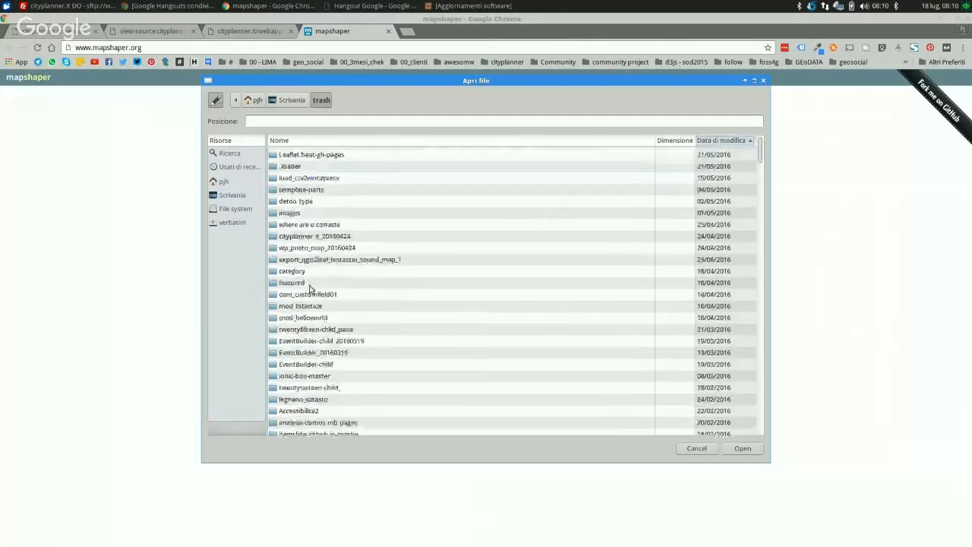
scroll(310, 289, "down", 10)
left_click(322, 229)
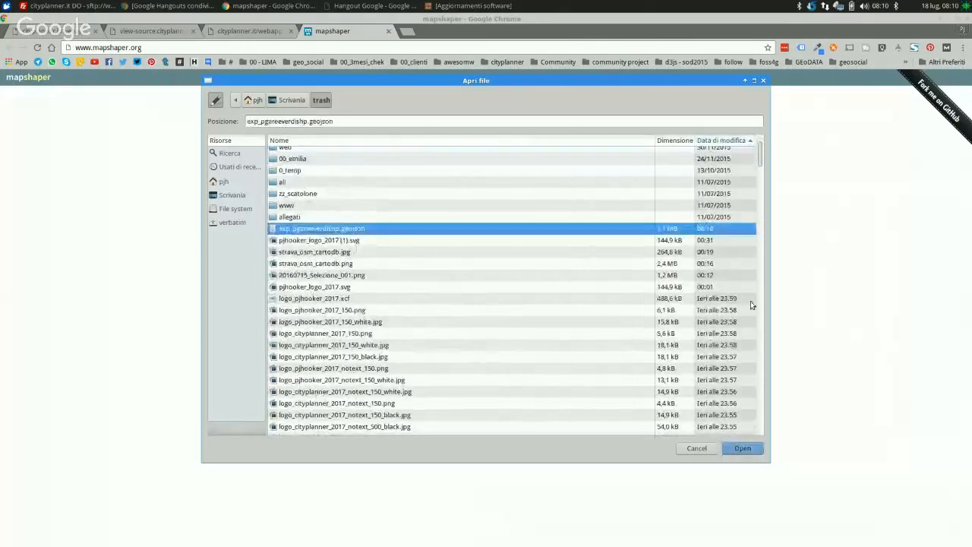
left_click(753, 453)
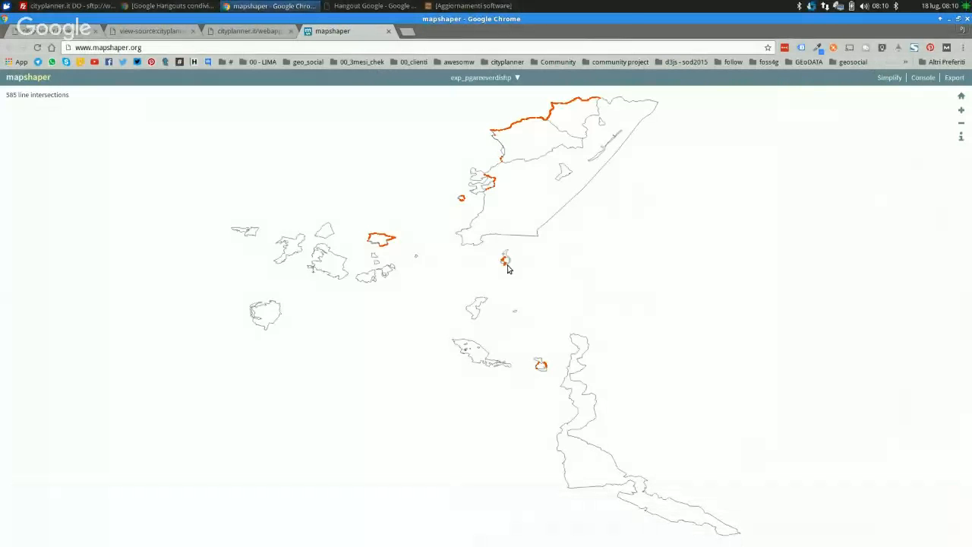
- Start simplifying the imported layer with the Visvalingam / weighted area method and shape removal prevented
left_click(891, 78)
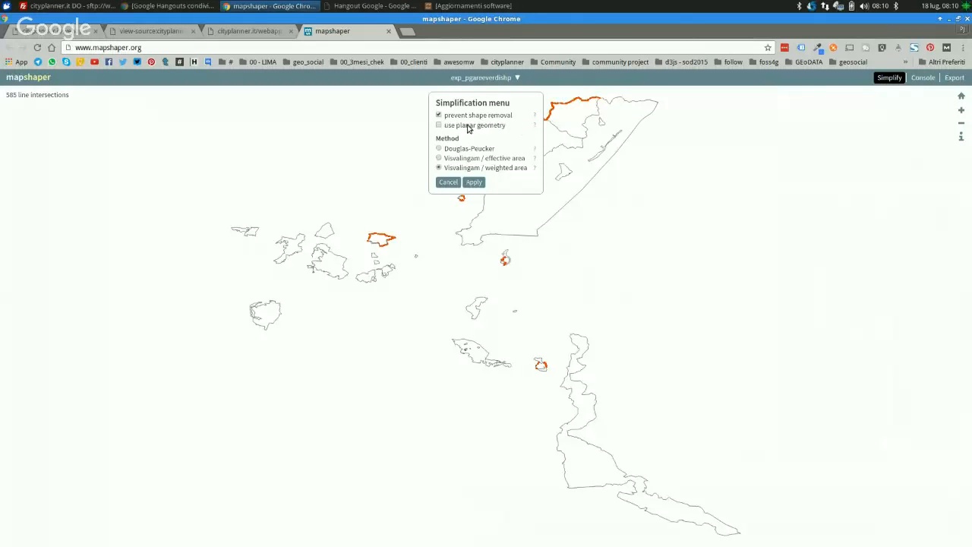
left_click(468, 127)
left_click(474, 182)
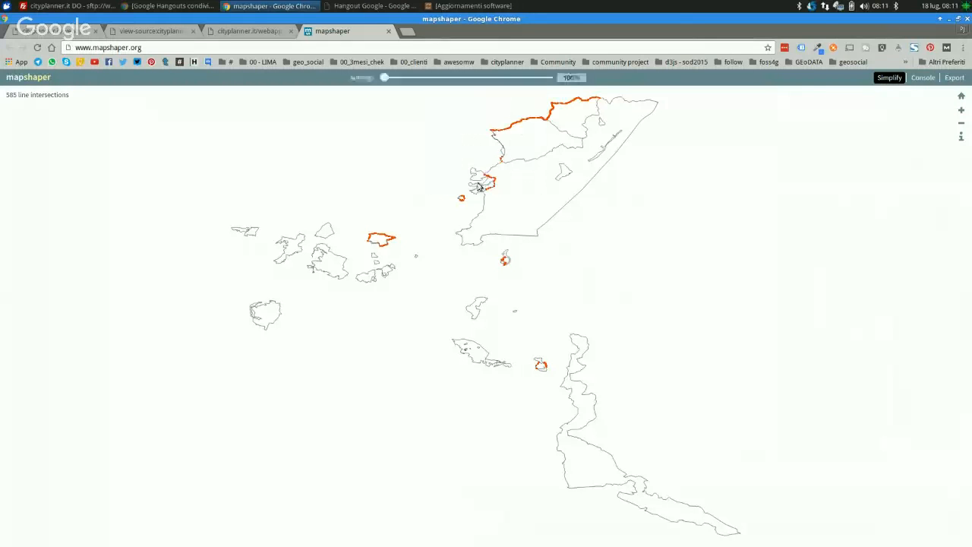
- Lower the simplification level to 16.9% and repair the line intersections
left_click_drag(383, 85, 404, 85)
scroll(476, 176, "up", 5)
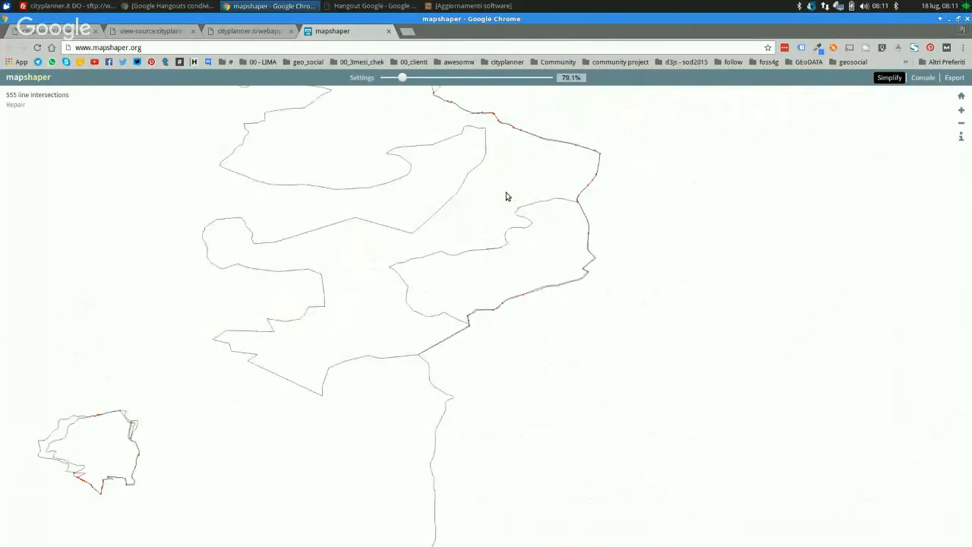
left_click_drag(403, 82, 481, 97)
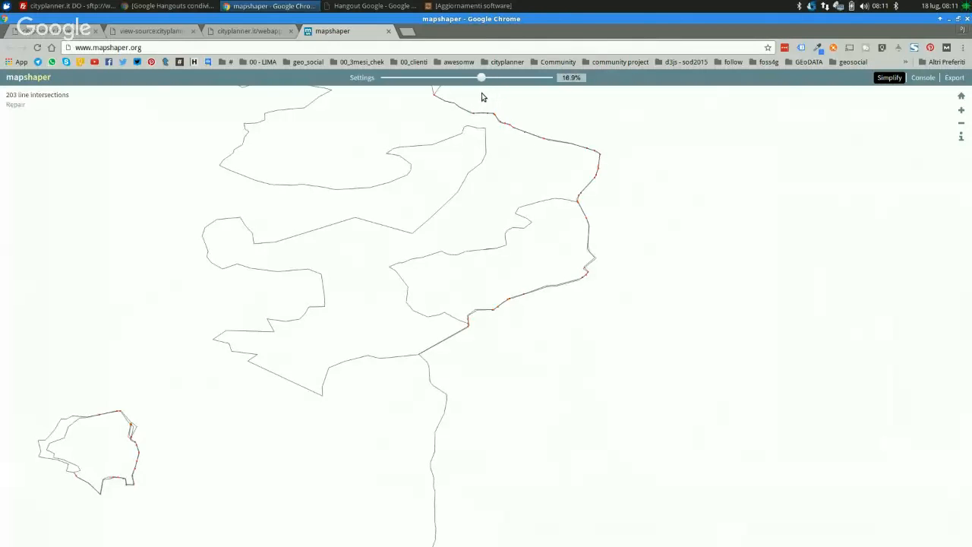
left_click(16, 104)
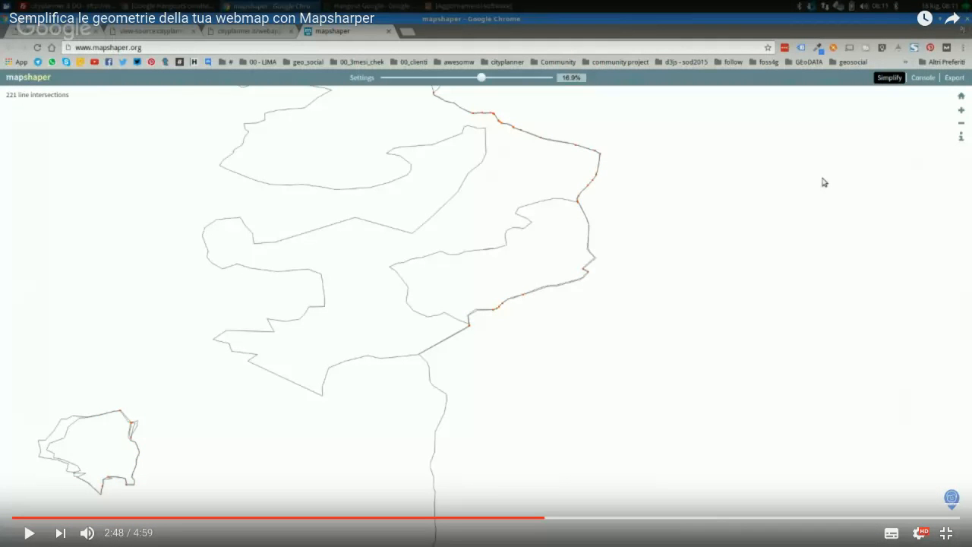
- Export the simplified layer as GeoJSON to the trash folder as exp_pgareeverdishp.geojson, replacing the existing file
left_click(954, 77)
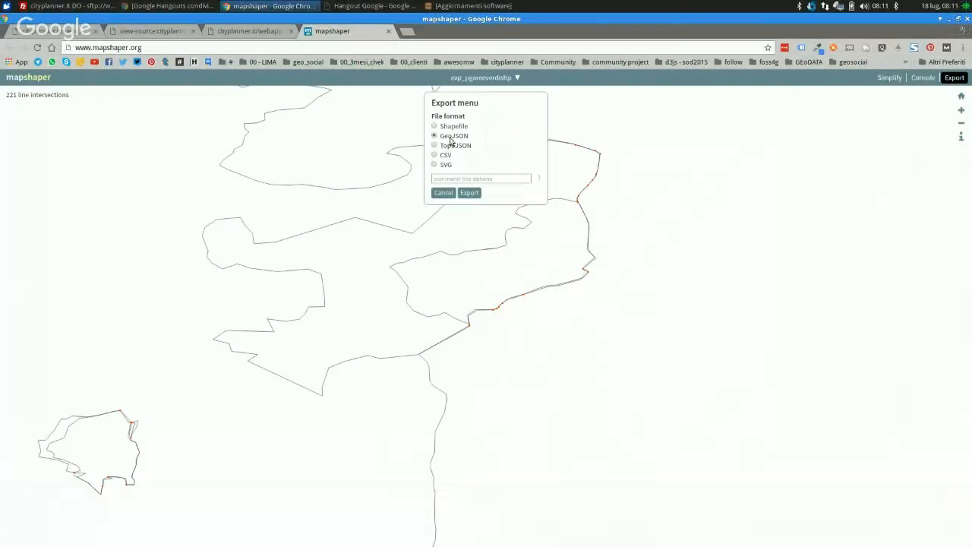
left_click(469, 192)
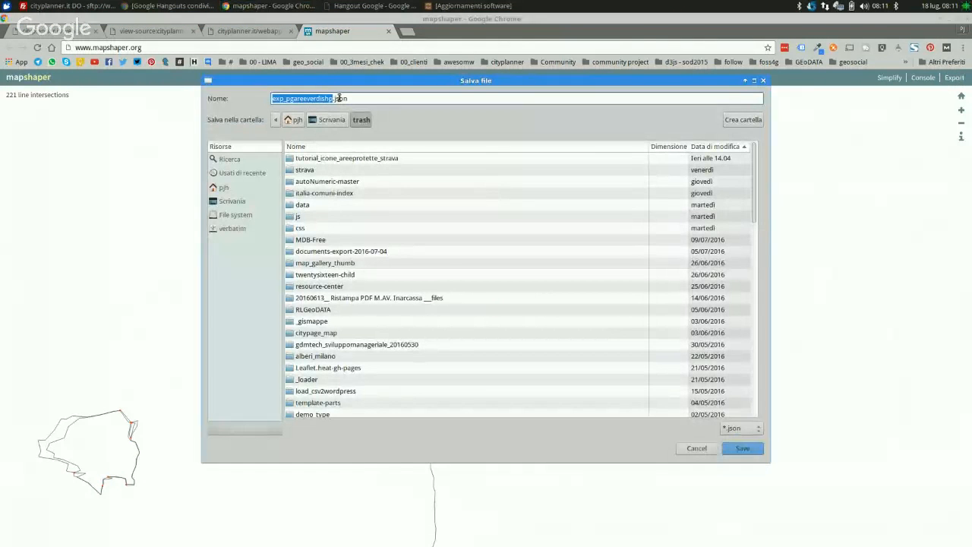
left_click(335, 98)
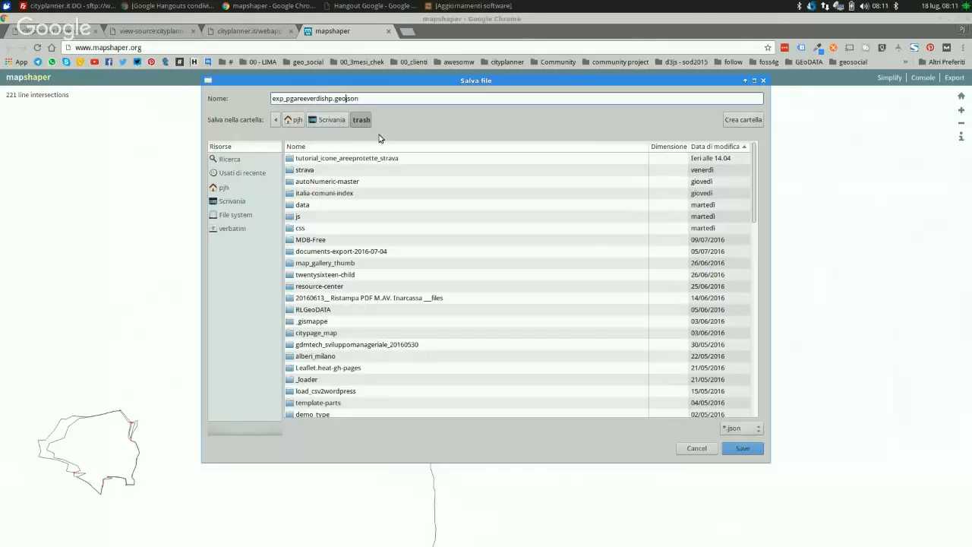
key("Return")
left_click(562, 312)
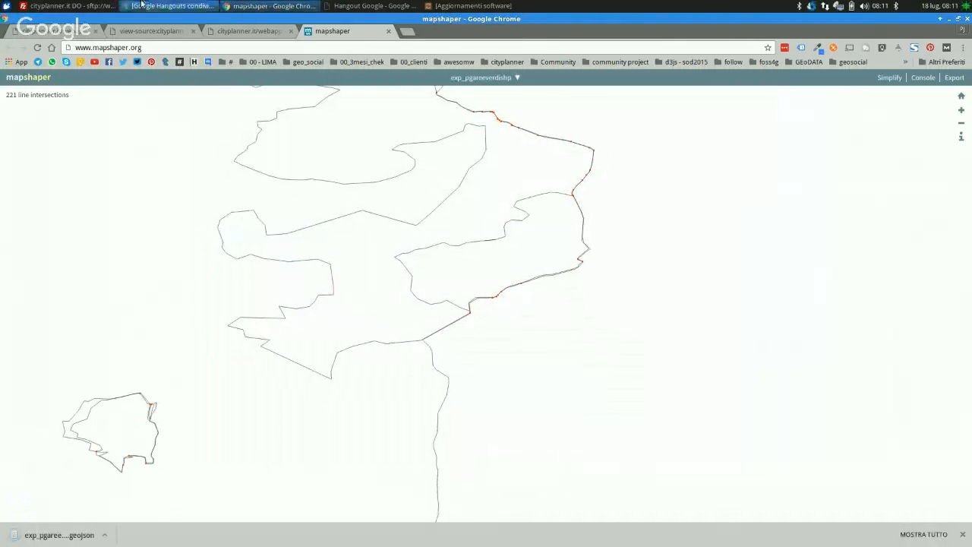
- Switch to FileZilla and upload the simplified exp_pgareeverdishp.geojson to the remote data folder, overwriting the existing file
key("space")
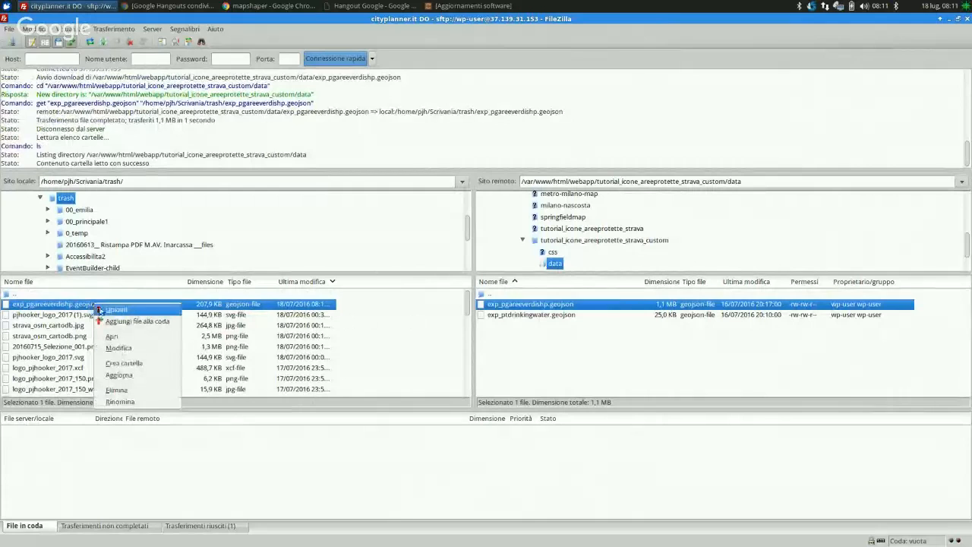
left_click(114, 310)
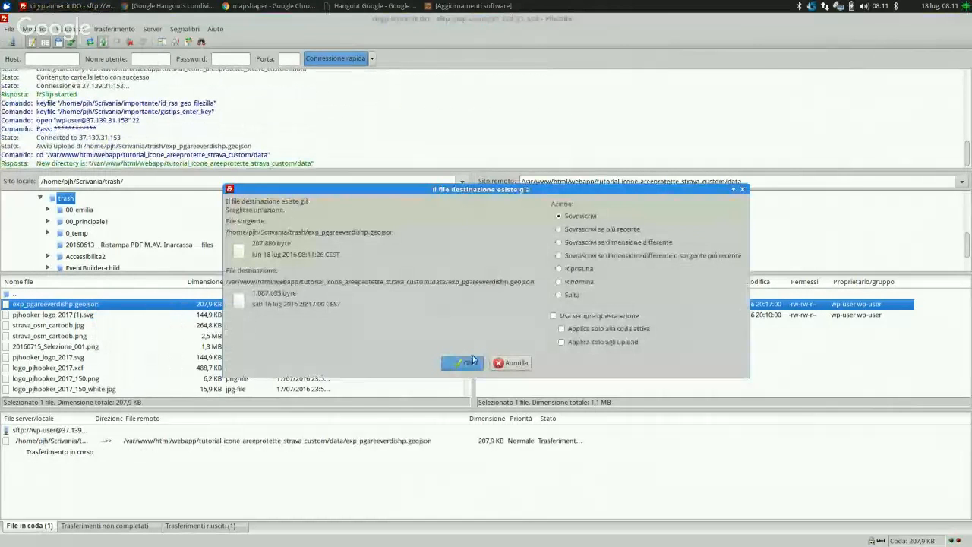
left_click(465, 363)
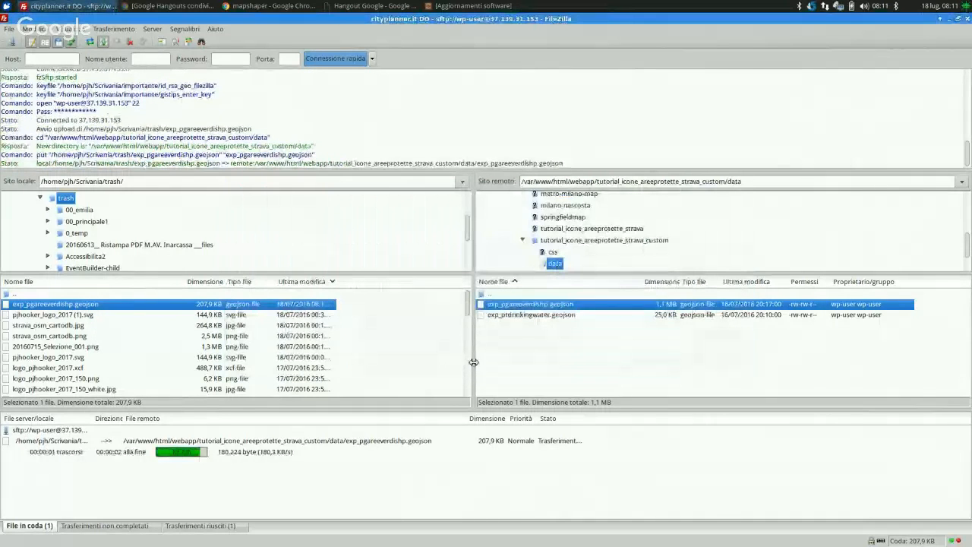
- Switch back to Chrome, open the map page's network request log and reload index.php
left_click(266, 5)
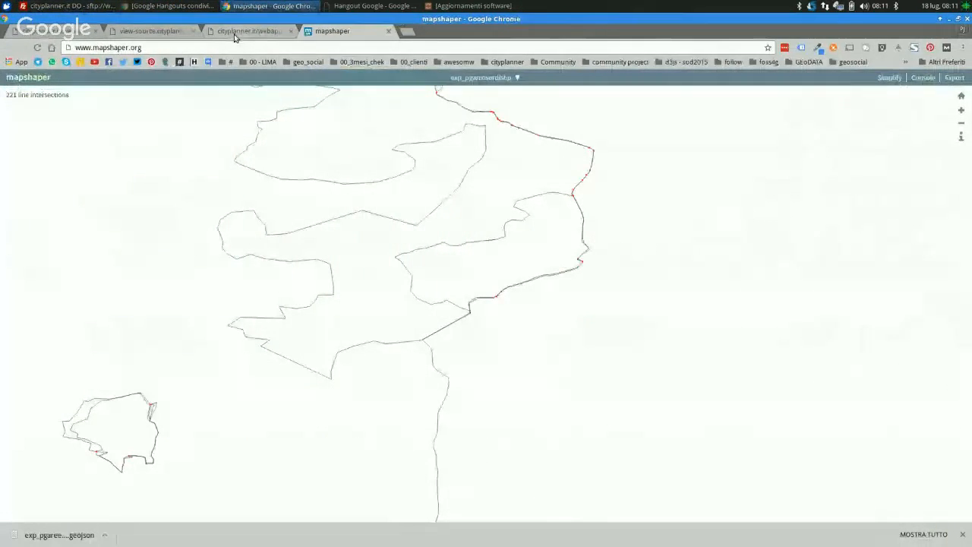
left_click(234, 37)
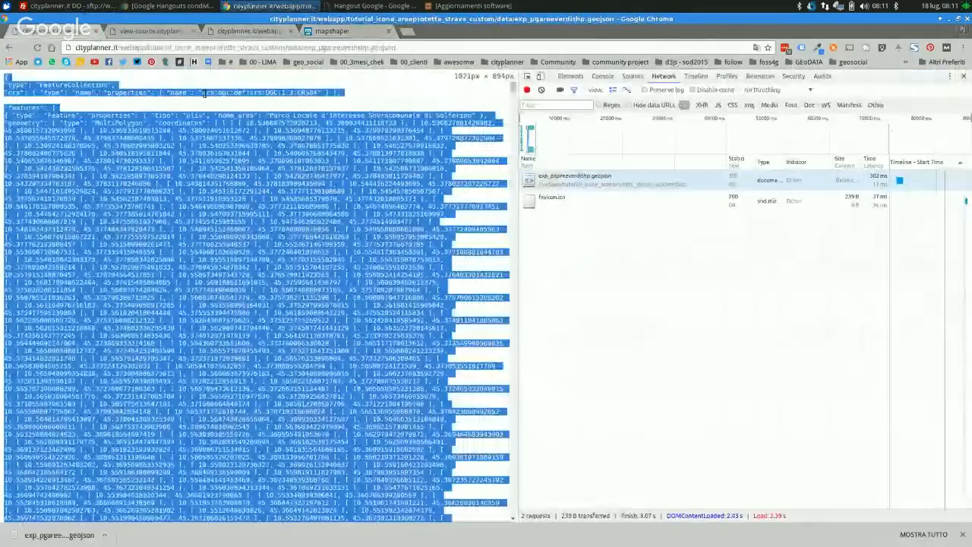
left_click(570, 76)
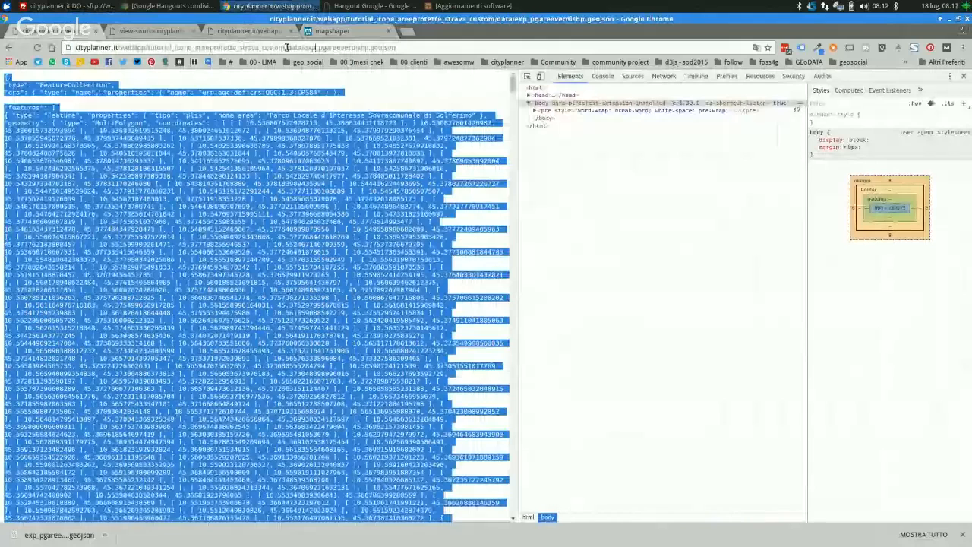
left_click(8, 51)
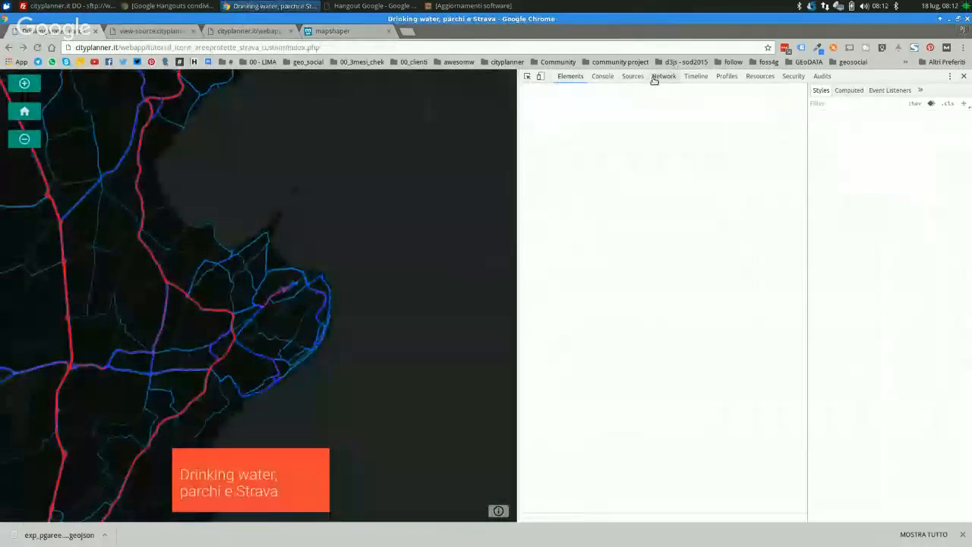
left_click(655, 78)
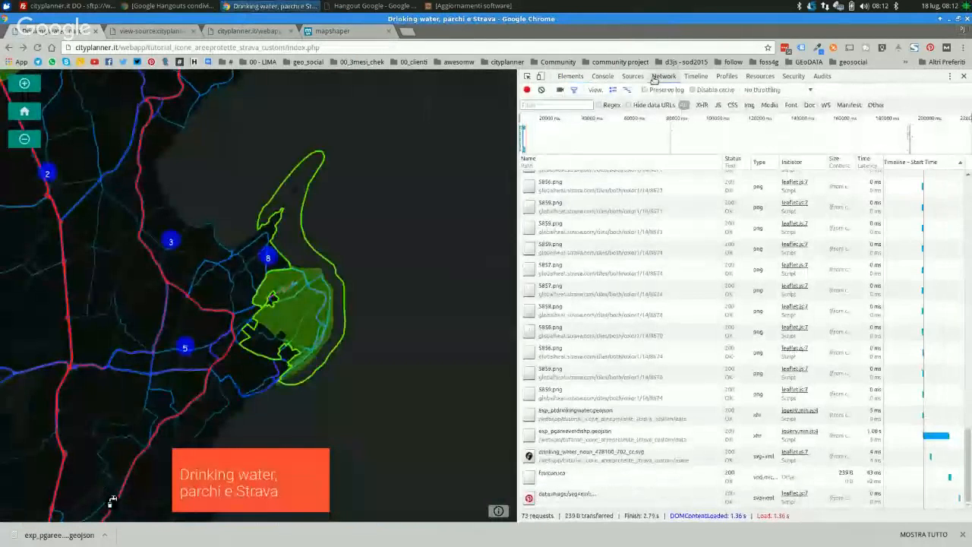
key("F5")
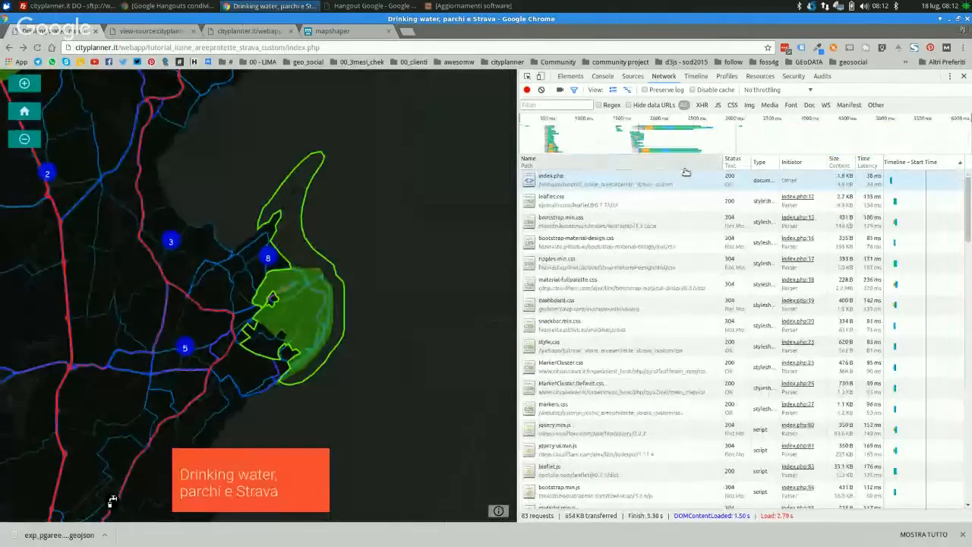
- Filter the map page's network requests by geoj, check the GeoJSON files' sizes and load times, and reload the page
scroll(628, 311, "down", 5)
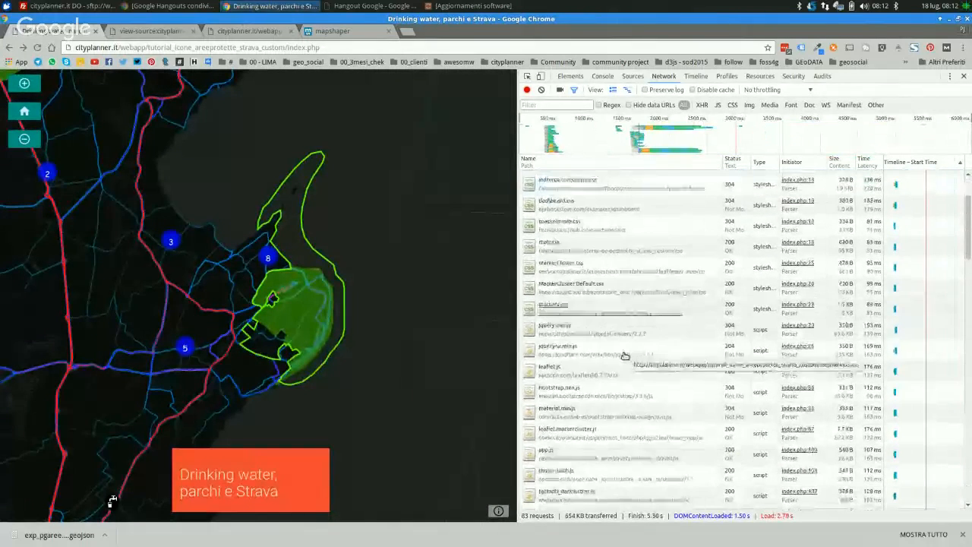
scroll(625, 355, "down", 2)
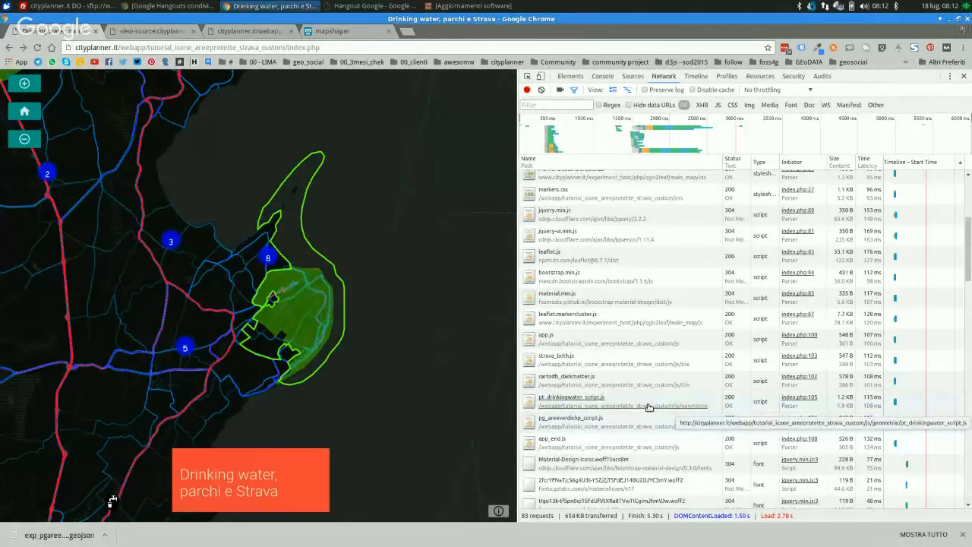
scroll(655, 417, "down", 5)
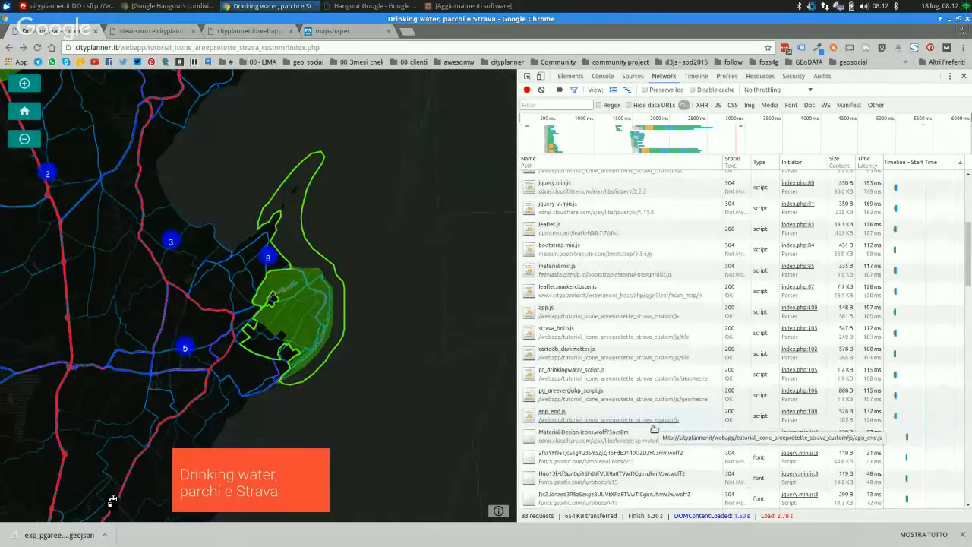
scroll(653, 431, "up", 8)
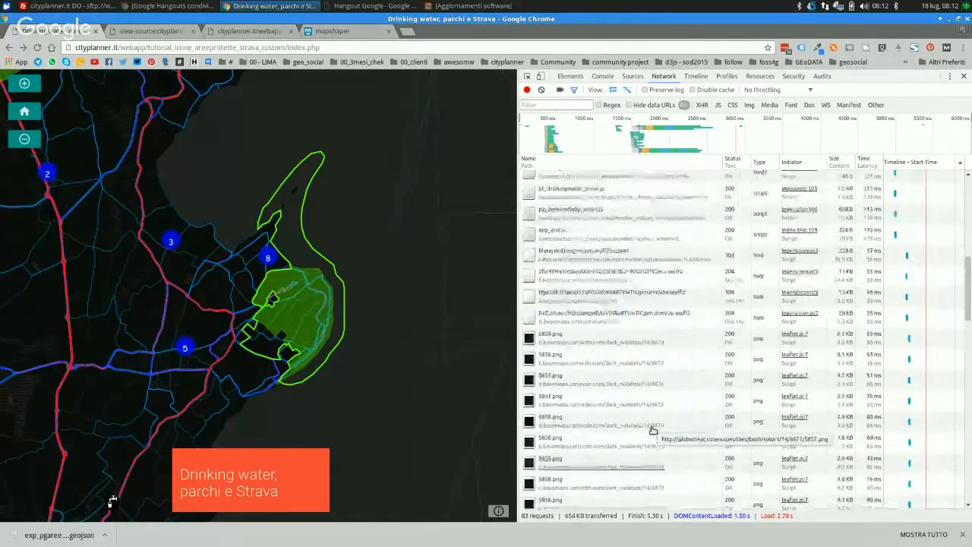
scroll(654, 430, "up", 5)
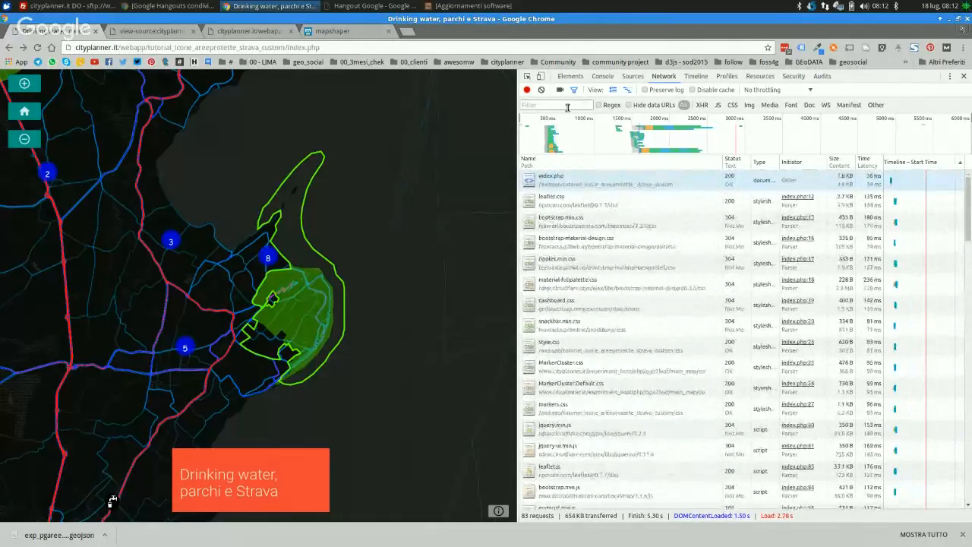
left_click(557, 106)
type("geoj")
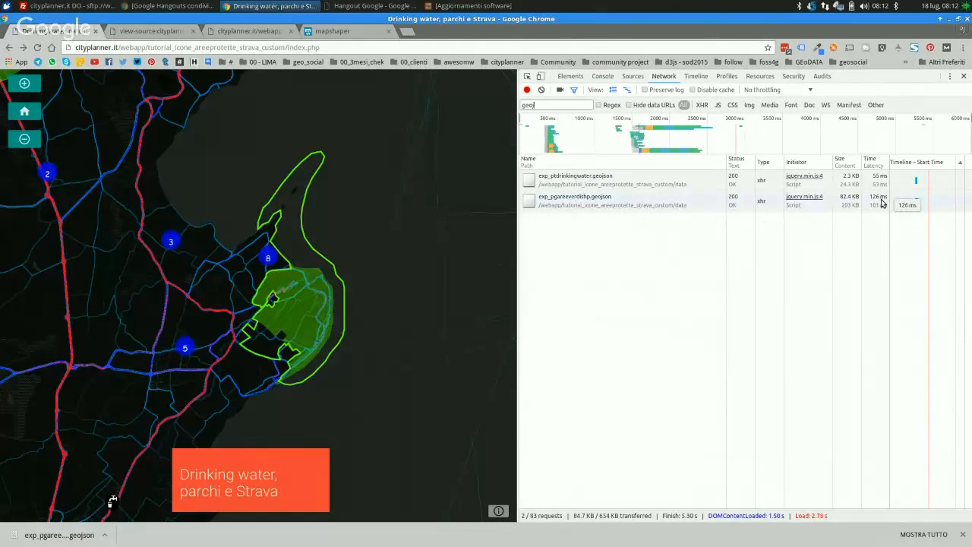
left_click(36, 47)
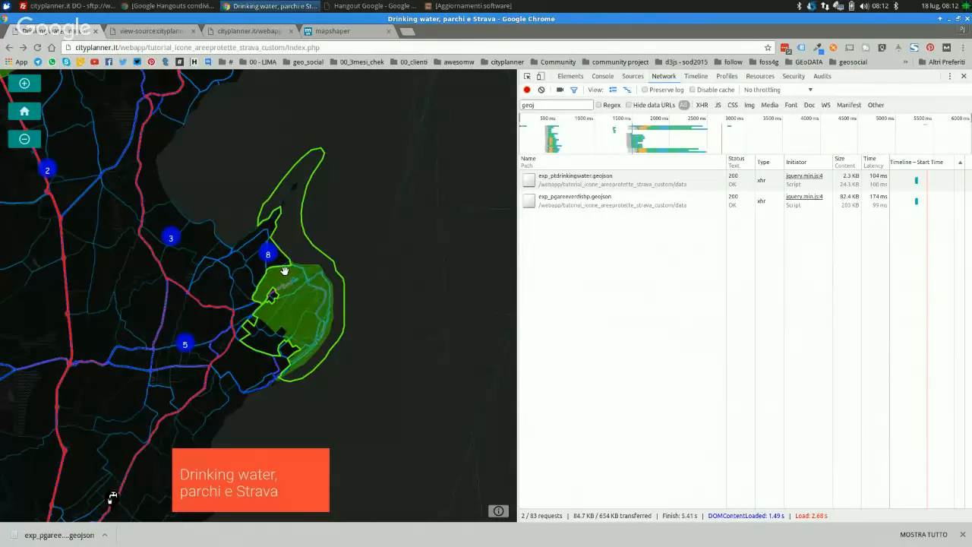
- Review the uploaded GeoJSON in FileZilla, the simplified layer in mapshaper, and the map page's filtered requests
key("alt+Tab")
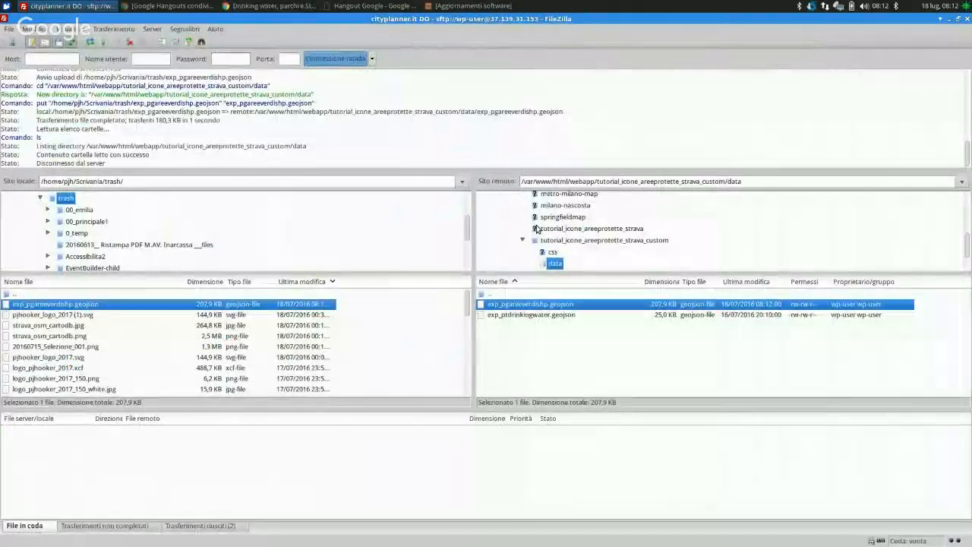
left_click(245, 6)
left_click(332, 31)
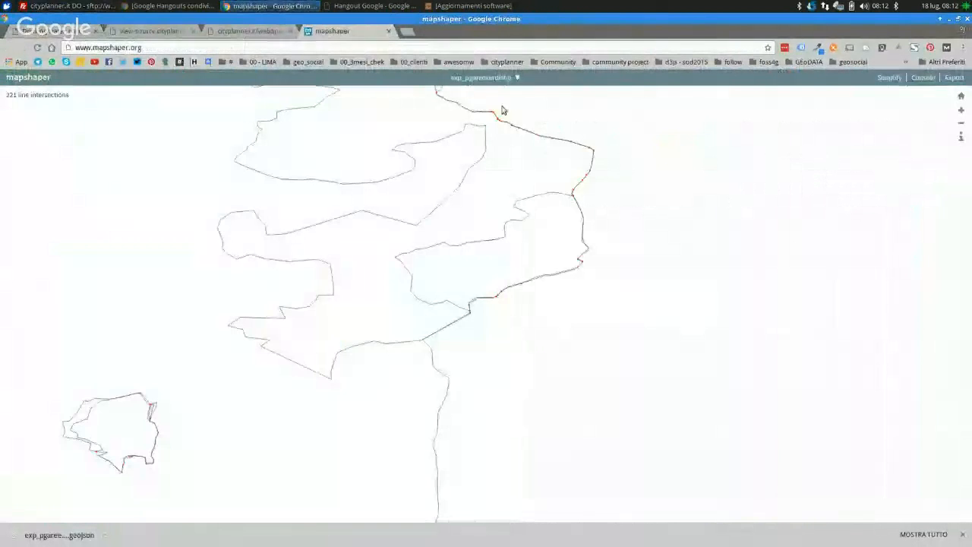
key("alt+Tab")
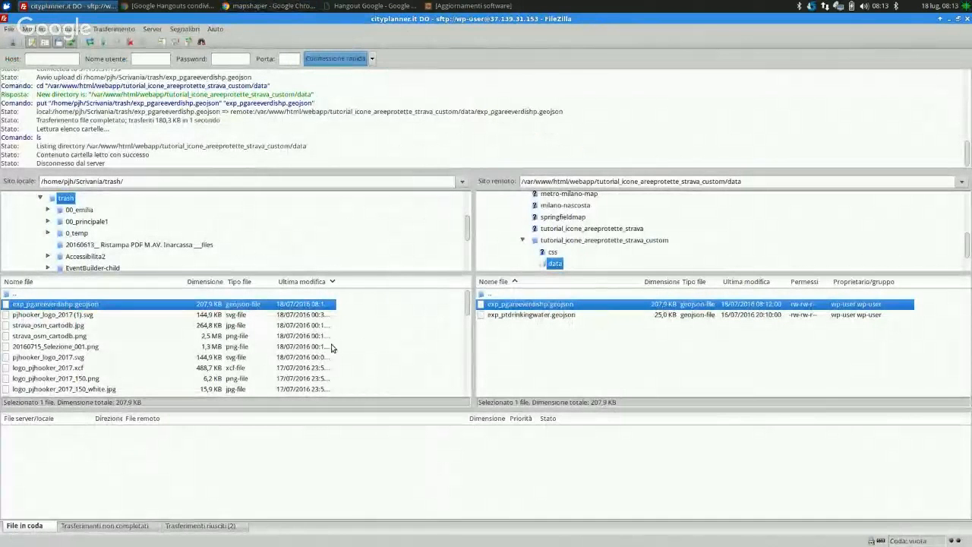
key("alt+Tab")
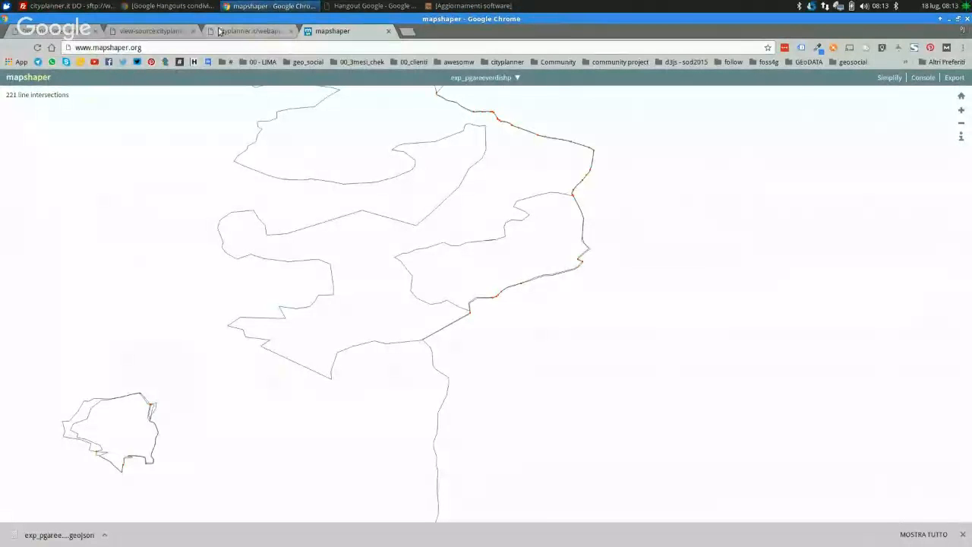
left_click(219, 30)
left_click(38, 31)
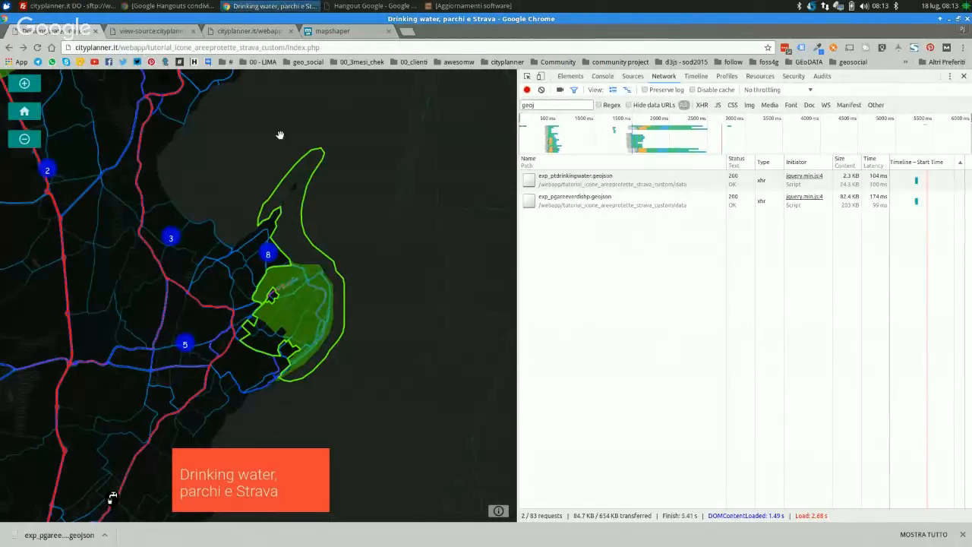
left_click(253, 31)
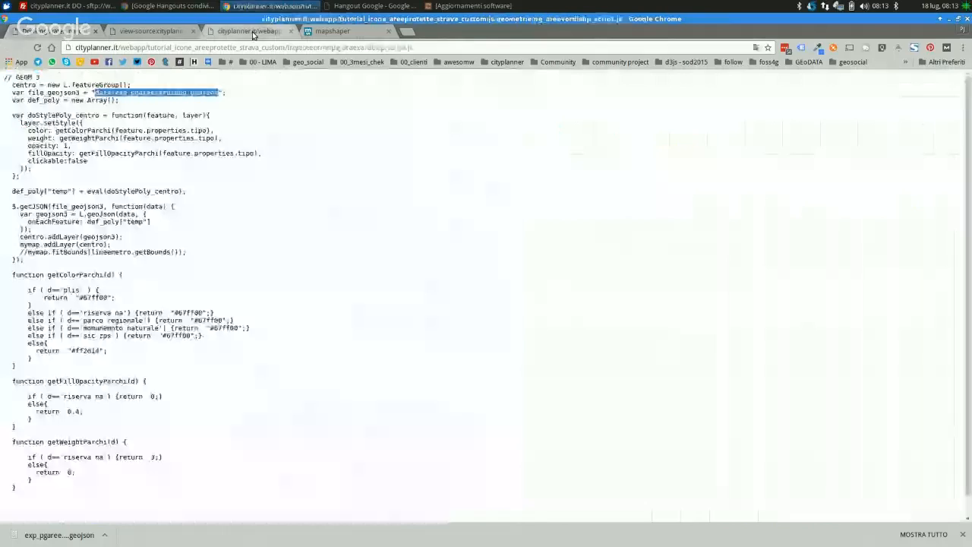
left_click(340, 31)
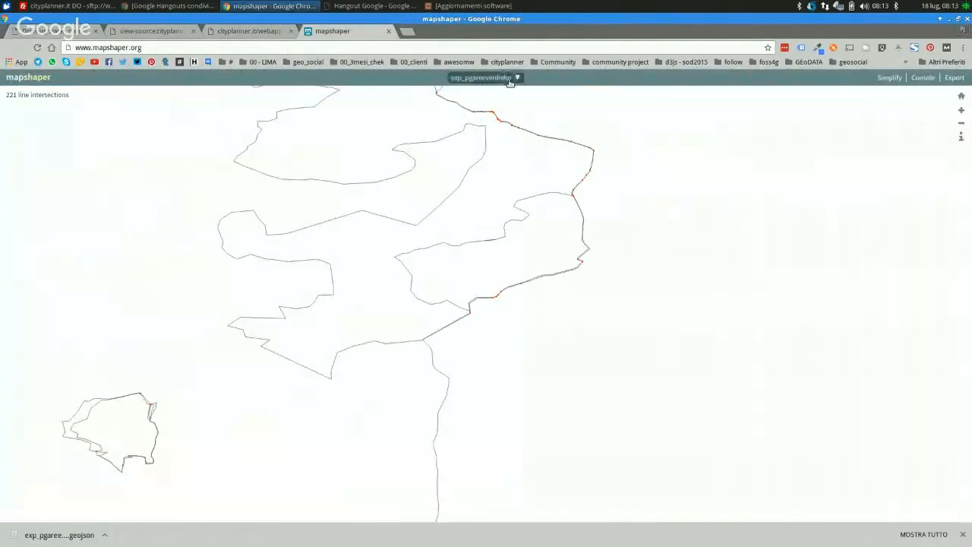
left_click(57, 31)
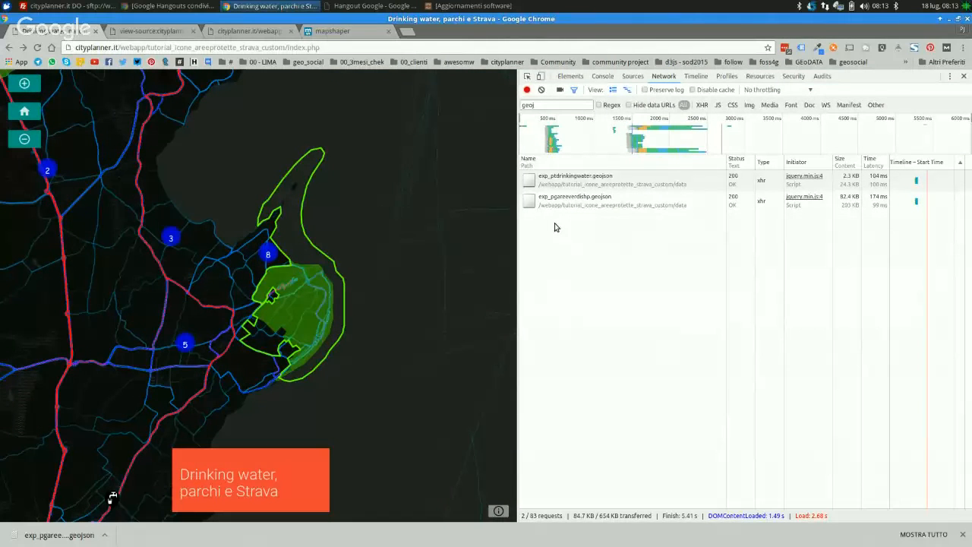
left_click(378, 5)
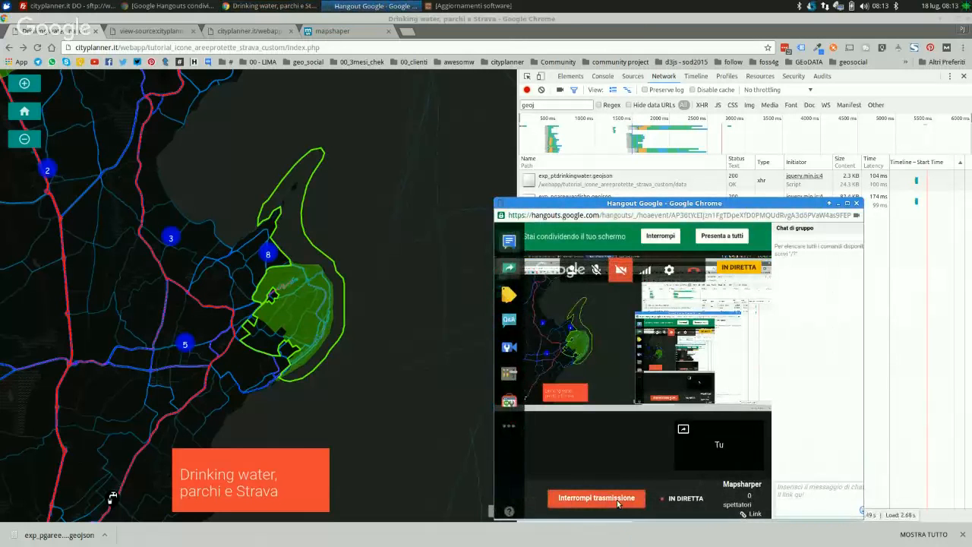